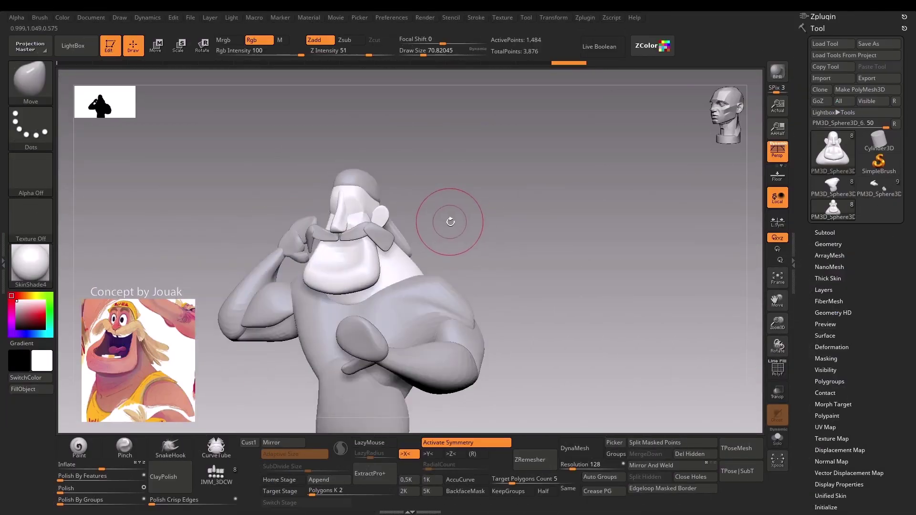
{"action": "left_click_drag", "start_coordinate": [450, 221], "coordinate": [464, 228]}
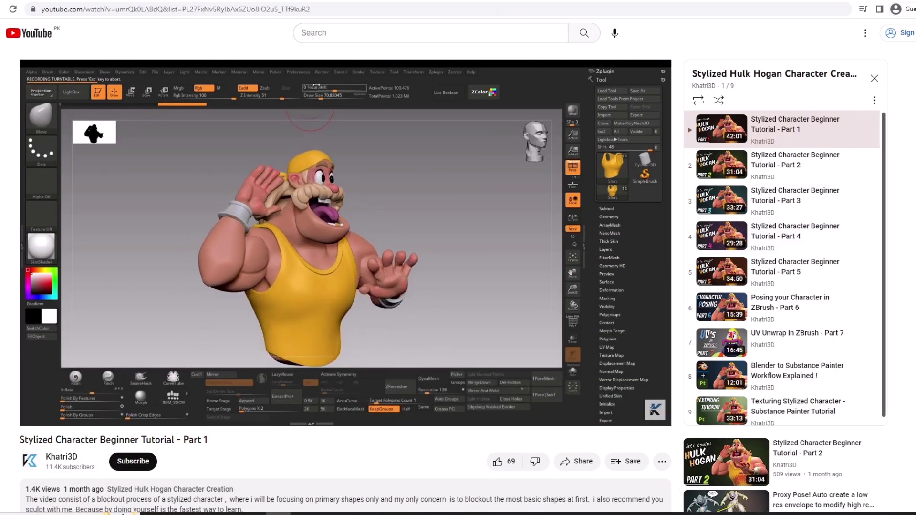
{"action": "scroll", "coordinate": [886, 163], "scroll_direction": "down", "scroll_amount": 1}
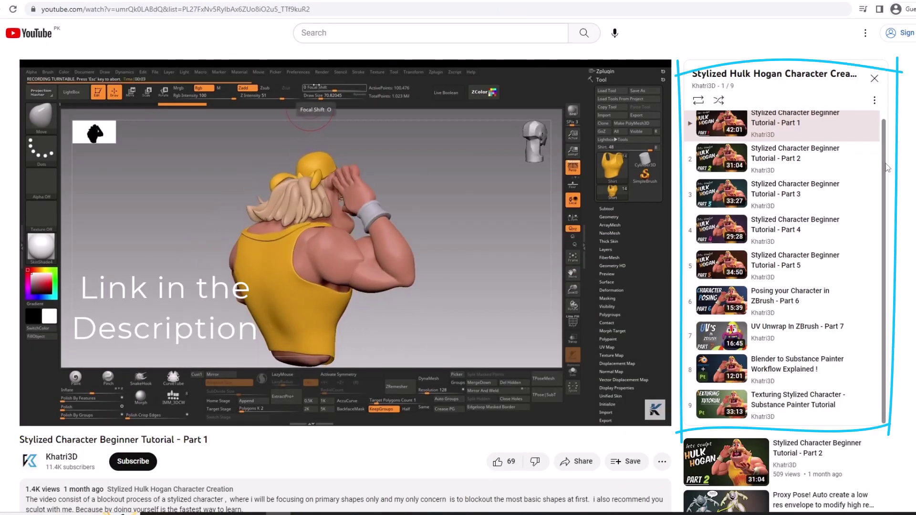
{"action": "scroll", "coordinate": [887, 160], "scroll_direction": "up", "scroll_amount": 1}
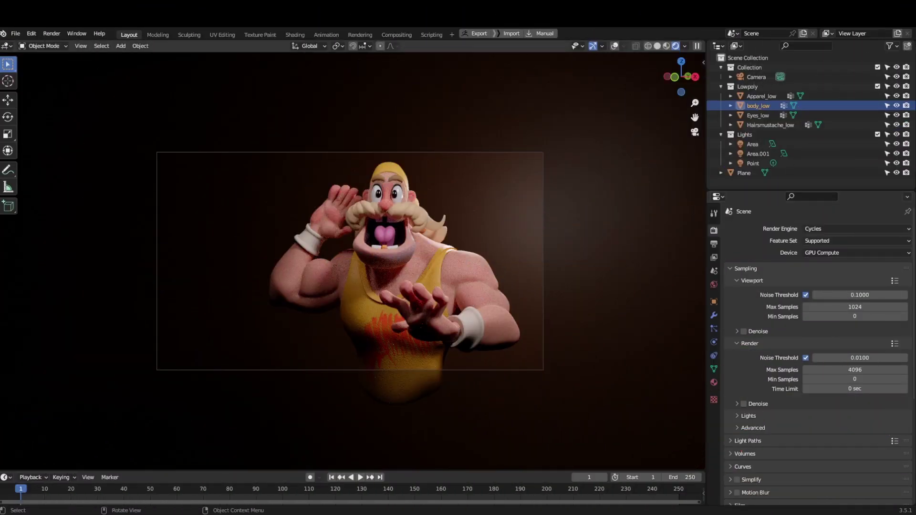
{"action": "left_click_drag", "start_coordinate": [674, 84], "coordinate": [671, 82]}
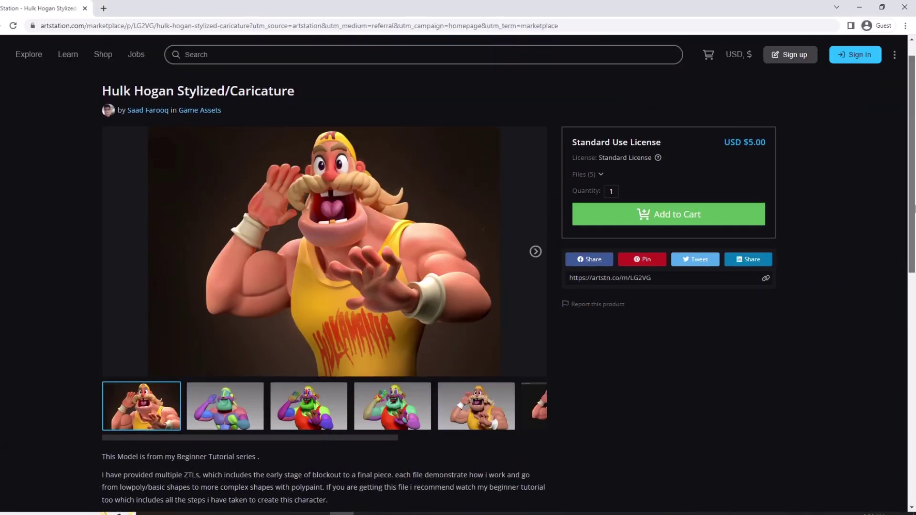
{"action": "scroll", "coordinate": [861, 166], "scroll_direction": "up", "scroll_amount": 1}
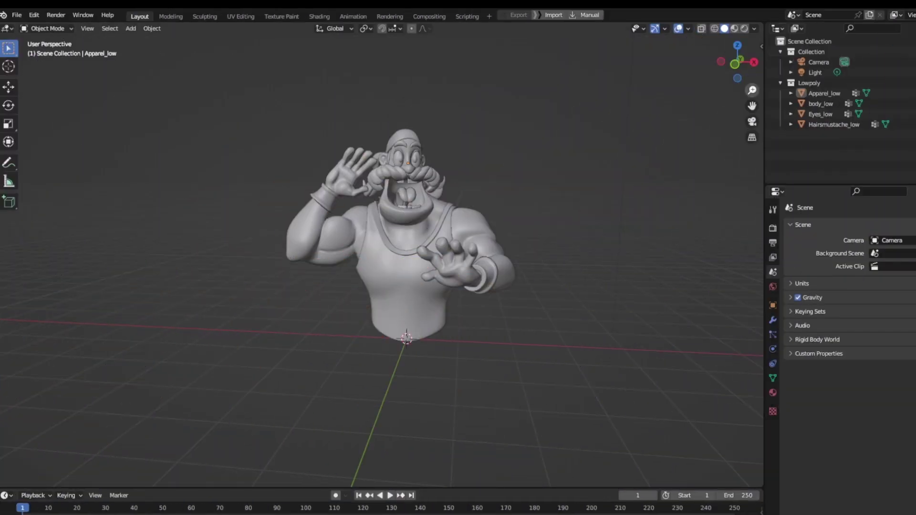
{"action": "mouse_move", "coordinate": [730, 62]}
{"action": "left_mouse_down"}
{"action": "mouse_move", "coordinate": [752, 76]}
{"action": "mouse_move", "coordinate": [746, 64]}
{"action": "left_mouse_up"}
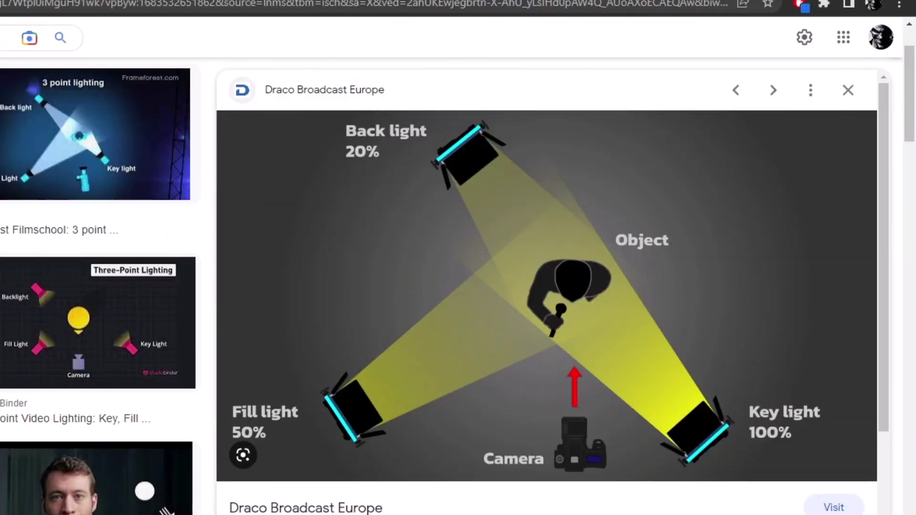
Step: Compare the three-point lighting reference diagrams showing the key, fill and back light positions
{"action": "key", "text": "Right"}
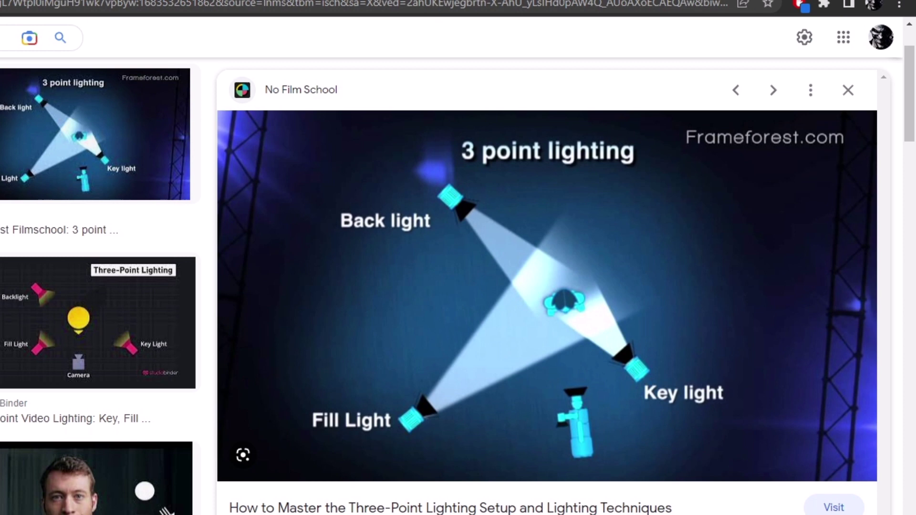
{"action": "key", "text": "Left"}
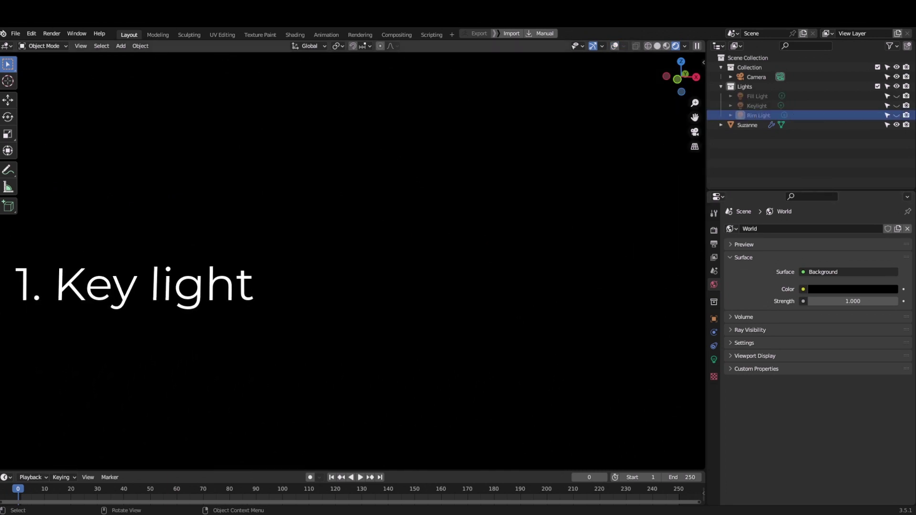
Step: Turn on the Keylight in the viewport, toggling its visibility to check its effect on Suzanne
{"action": "left_click", "coordinate": [896, 105]}
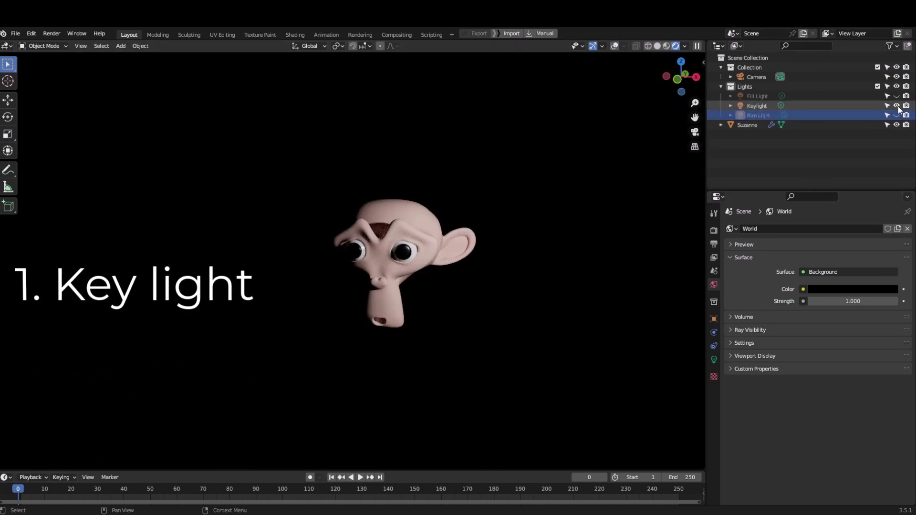
{"action": "left_click", "coordinate": [895, 107]}
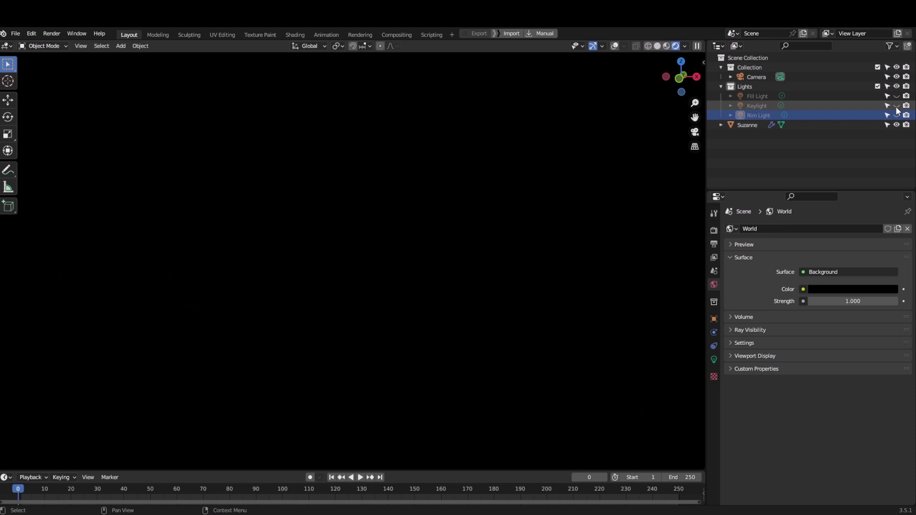
{"action": "left_click", "coordinate": [895, 107]}
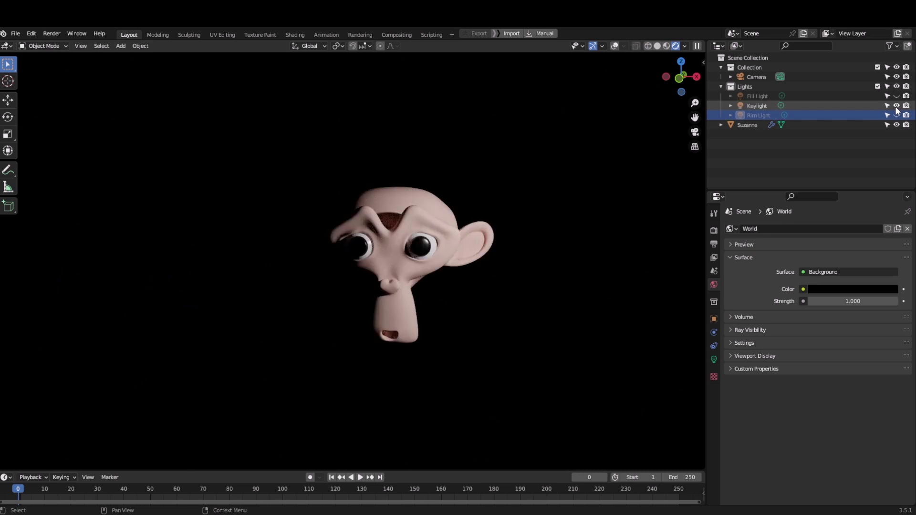
Step: Turn on the Fill Light in addition to the Keylight, toggling its visibility to compare the shadowed side of Suzanne
{"action": "left_click", "coordinate": [897, 96]}
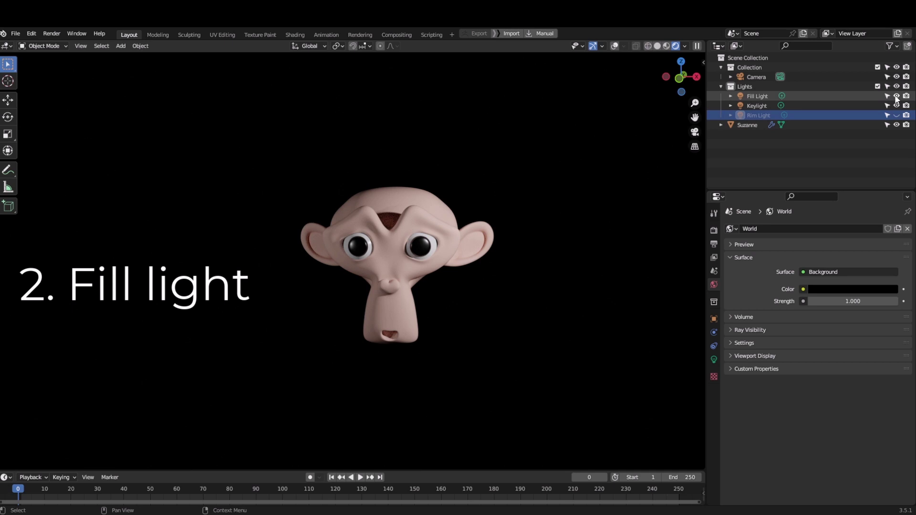
{"action": "left_click", "coordinate": [896, 97]}
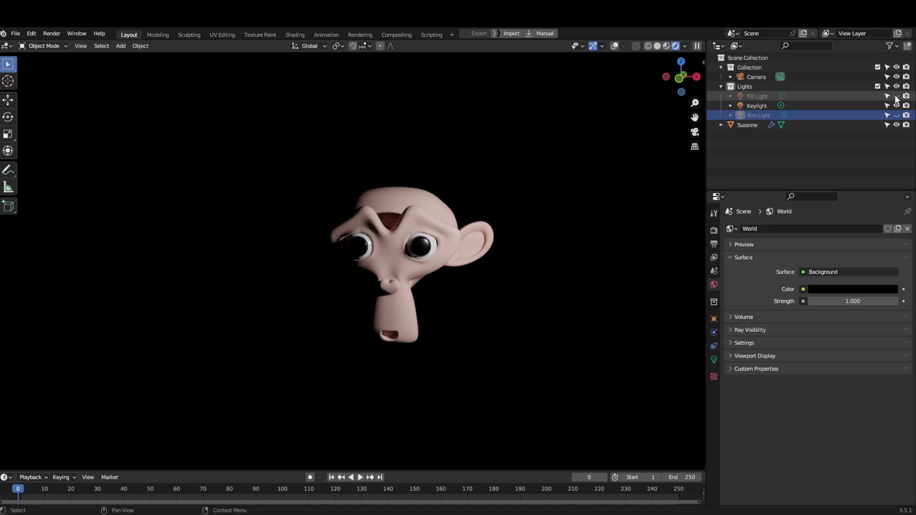
{"action": "left_click", "coordinate": [896, 97]}
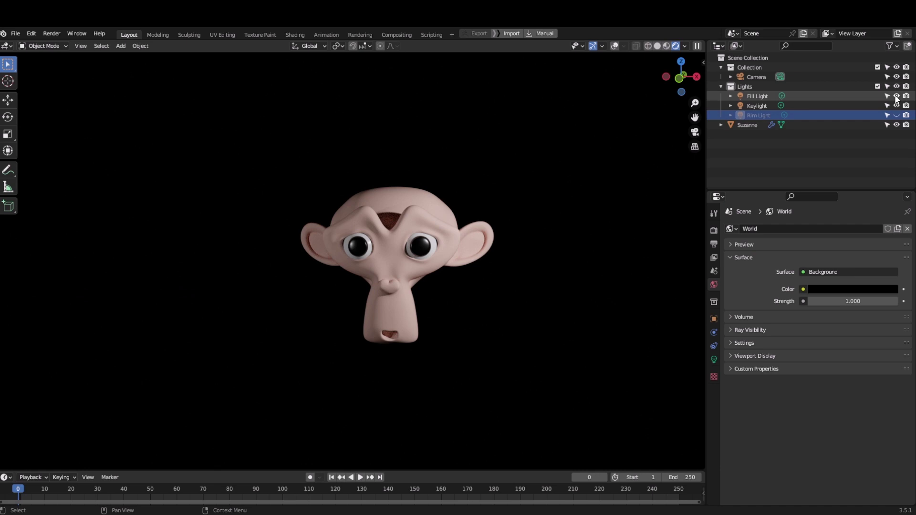
{"action": "left_click", "coordinate": [896, 98]}
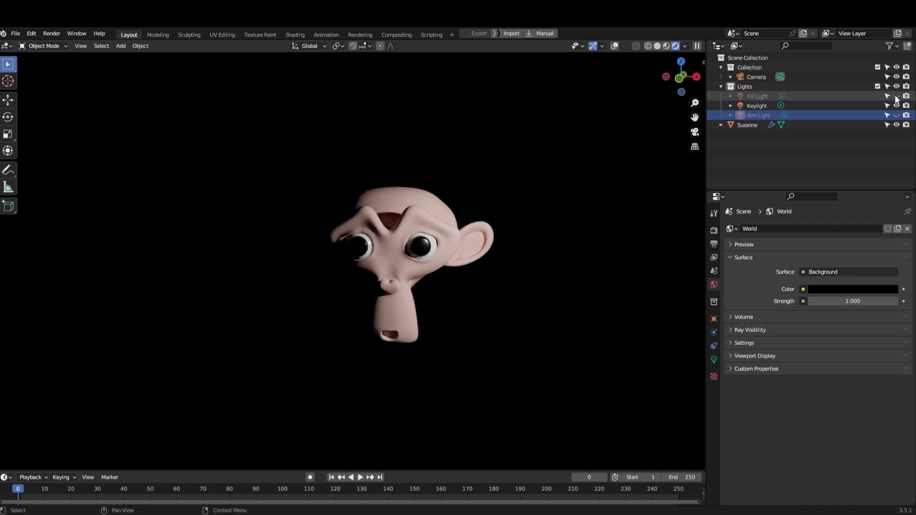
{"action": "left_click", "coordinate": [896, 97]}
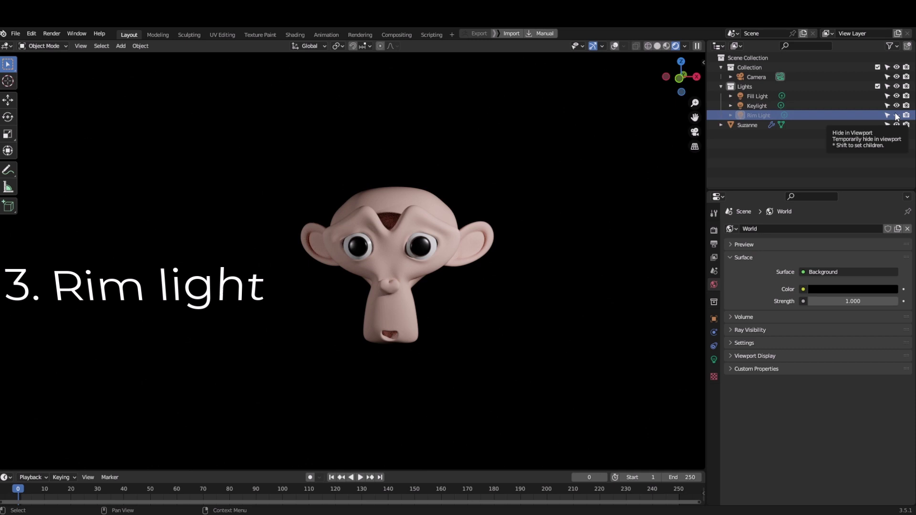
Step: Check the Rim Light's effect on its own, and leave the Rim Light, Keylight and Fill Light all visible
{"action": "left_click", "coordinate": [896, 116]}
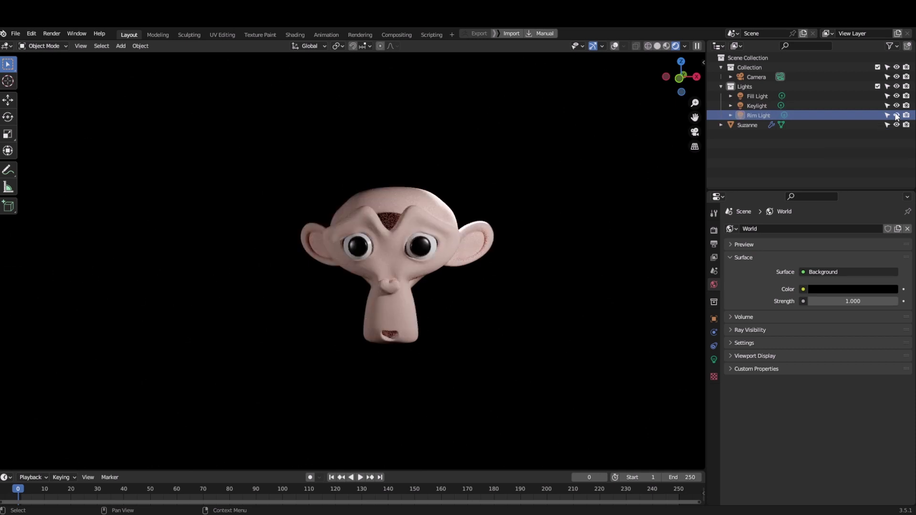
{"action": "left_click", "coordinate": [897, 116], "text": "ctrl"}
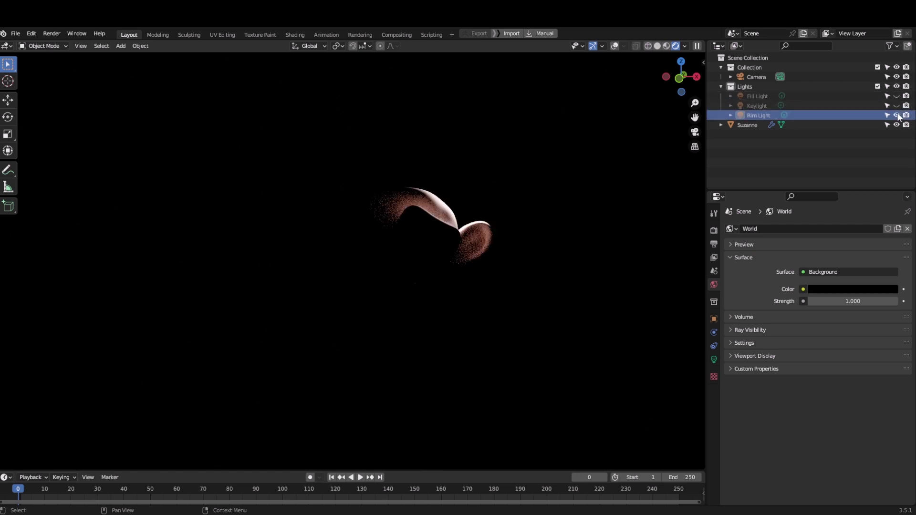
{"action": "left_click", "coordinate": [897, 116]}
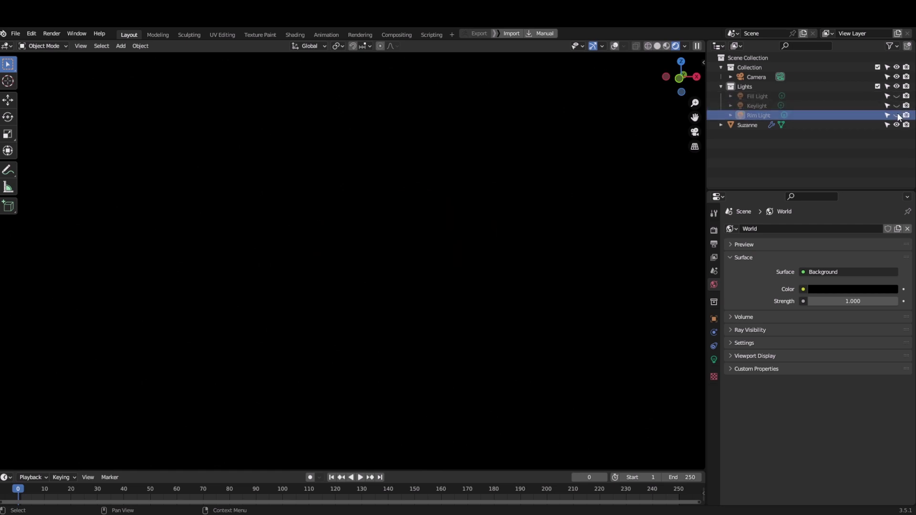
{"action": "left_click", "coordinate": [897, 115]}
{"action": "left_click", "coordinate": [897, 106]}
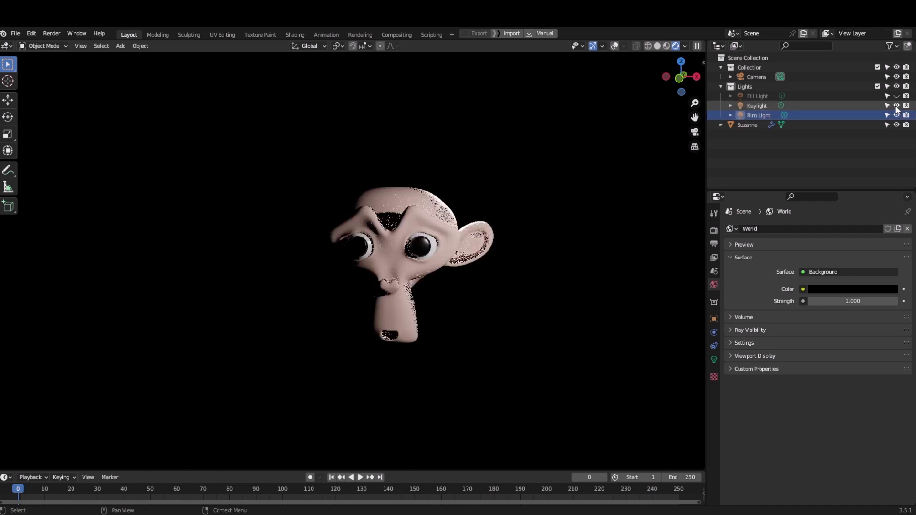
{"action": "left_click", "coordinate": [897, 96]}
Step: Select the Keylight, Rim Light and Fill Light together to examine their placement around Suzanne
{"action": "left_click", "coordinate": [548, 236]}
{"action": "key", "text": "g"}
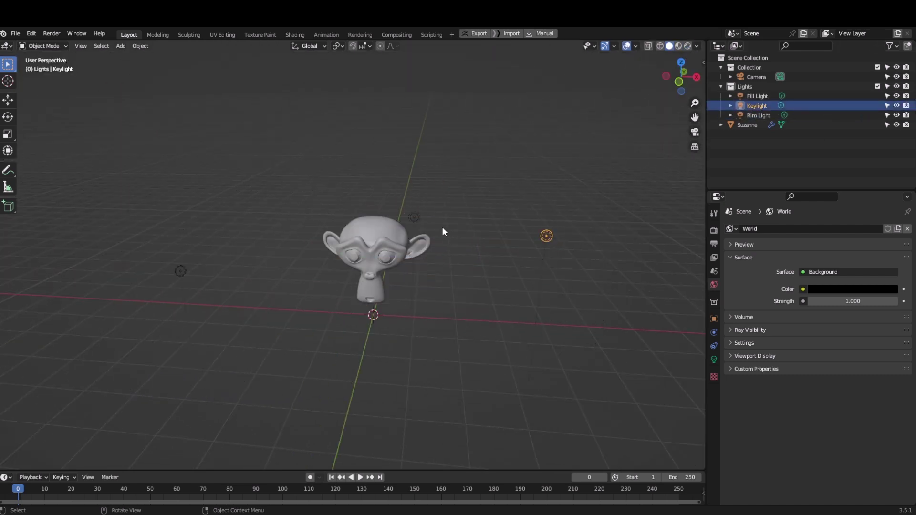
{"action": "left_click", "coordinate": [418, 217], "text": "shift"}
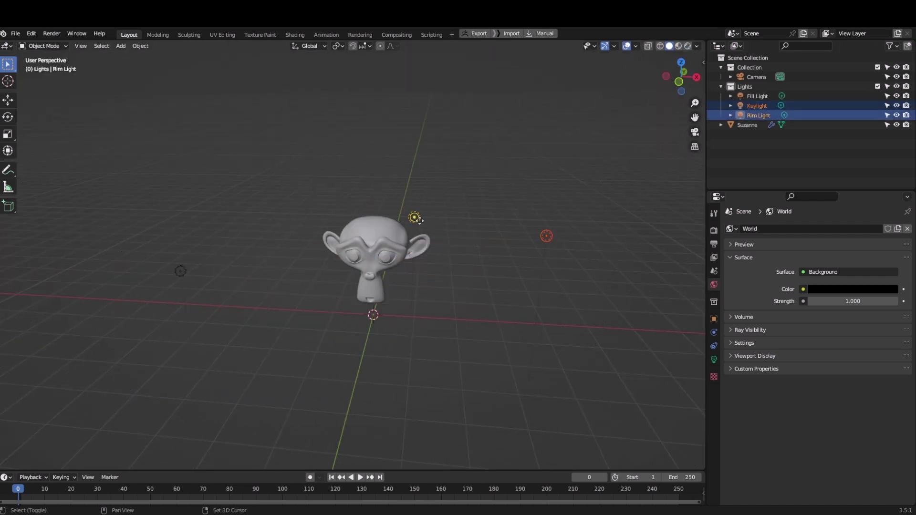
{"action": "left_click", "coordinate": [184, 271], "text": "shift"}
Step: Duplicate the Keylight three times and place the copies at different spots around Suzanne
{"action": "key", "text": "shift+d"}
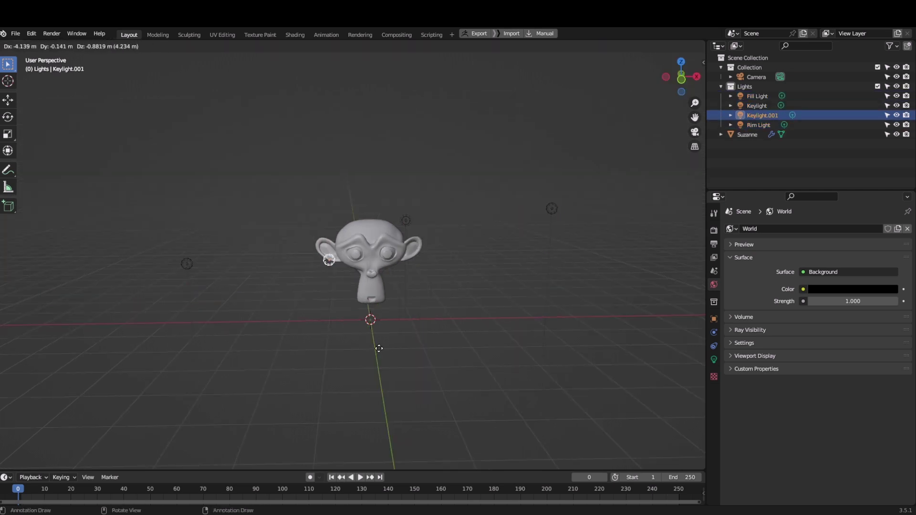
{"action": "left_click", "coordinate": [377, 345]}
{"action": "middle_click_drag", "start_coordinate": [376, 342], "coordinate": [328, 357]}
{"action": "key", "text": "shift+d"}
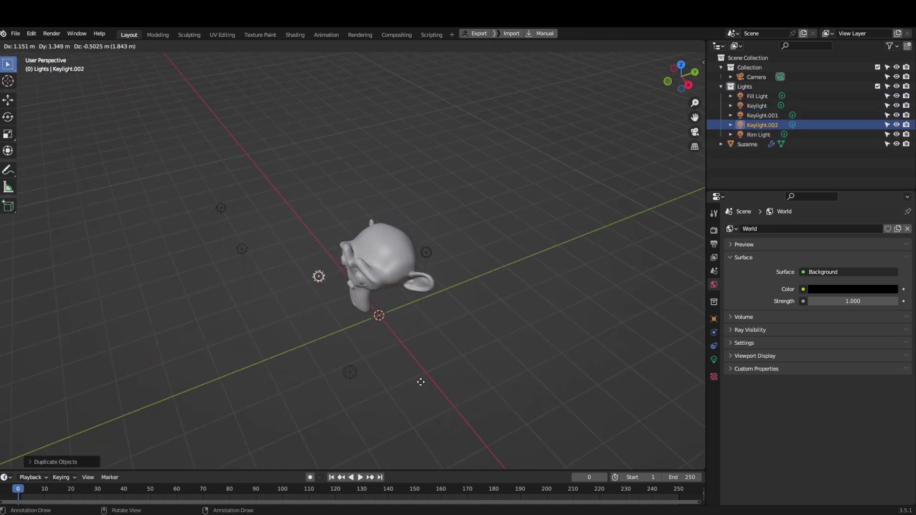
{"action": "left_click", "coordinate": [575, 403]}
{"action": "middle_click_drag", "start_coordinate": [575, 403], "coordinate": [376, 345]}
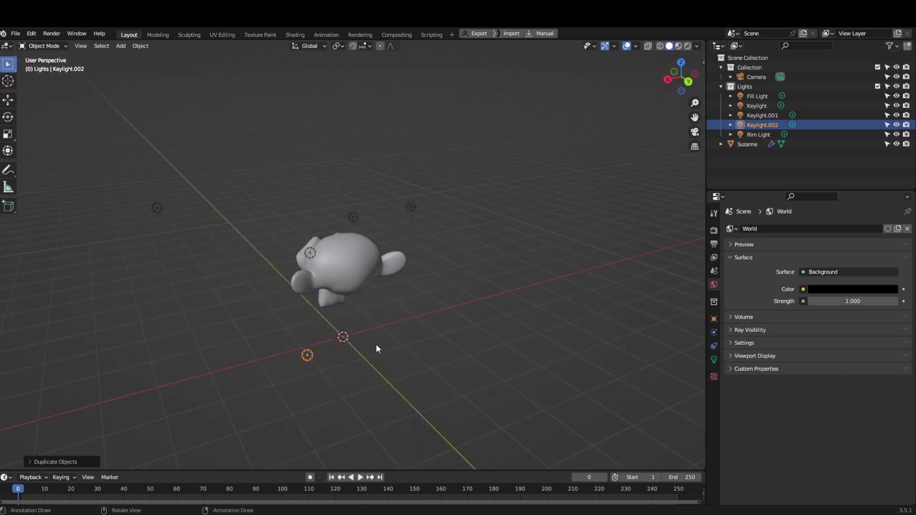
{"action": "key", "text": "shift+d"}
{"action": "left_click", "coordinate": [539, 262]}
{"action": "middle_click_drag", "start_coordinate": [539, 262], "coordinate": [641, 285]}
{"action": "middle_click_drag", "start_coordinate": [528, 302], "coordinate": [468, 311]}
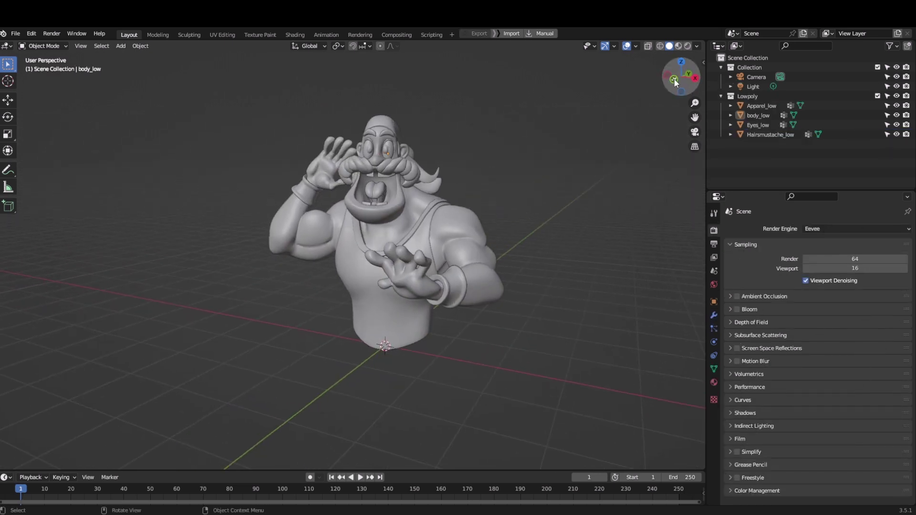
Step: Show the wrestler character in rendered viewport shading and set the render engine to Cycles
{"action": "left_click_drag", "start_coordinate": [675, 83], "coordinate": [689, 42]}
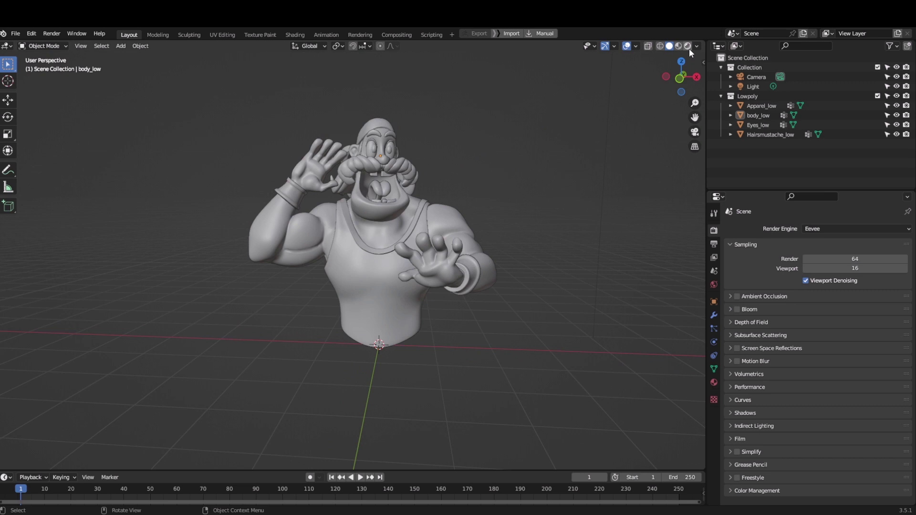
{"action": "left_click", "coordinate": [689, 46]}
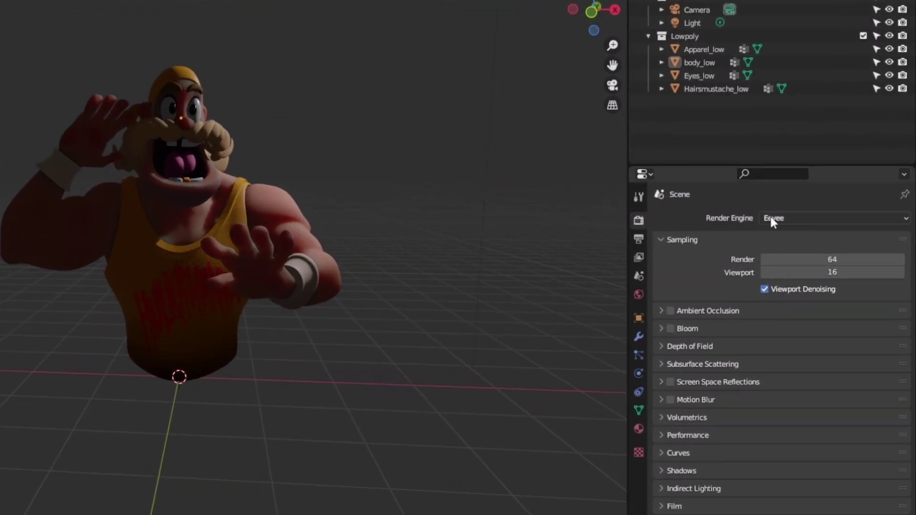
{"action": "left_click", "coordinate": [771, 219]}
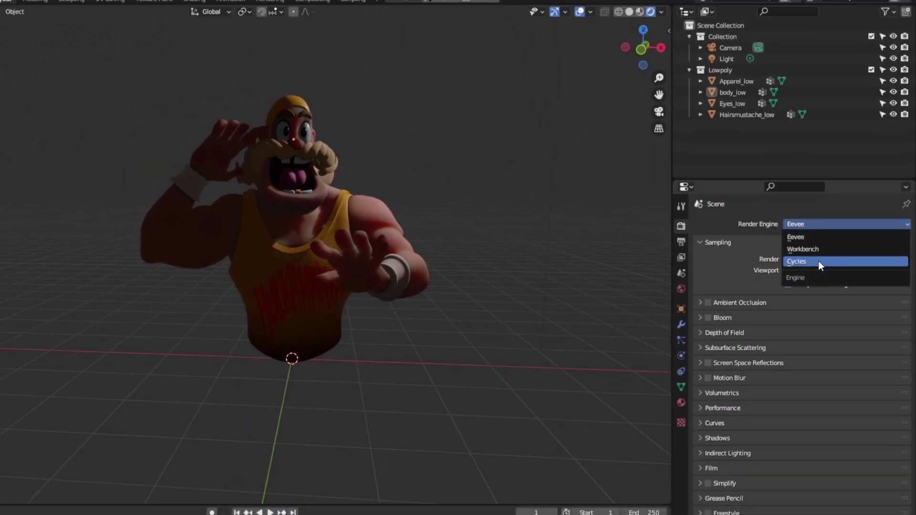
{"action": "left_click", "coordinate": [818, 261]}
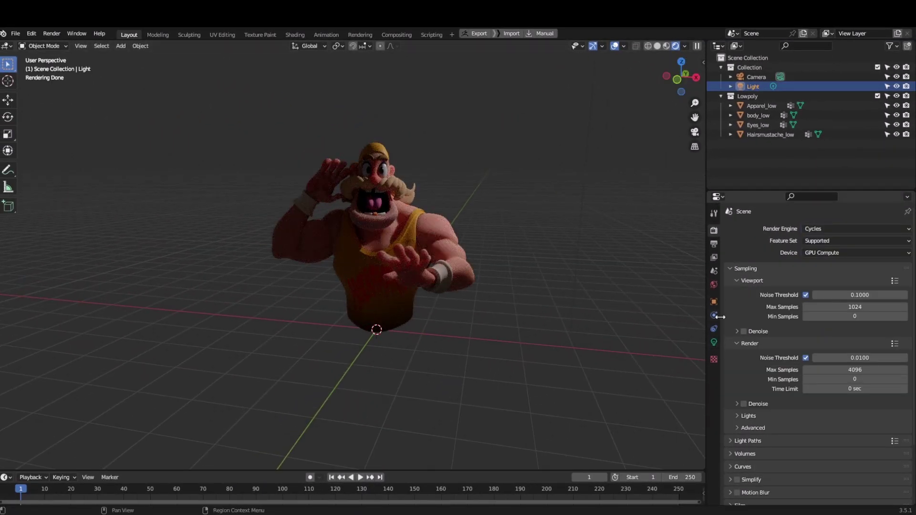
Step: Darken the world background color to black
{"action": "left_click", "coordinate": [714, 285]}
{"action": "left_click", "coordinate": [820, 290]}
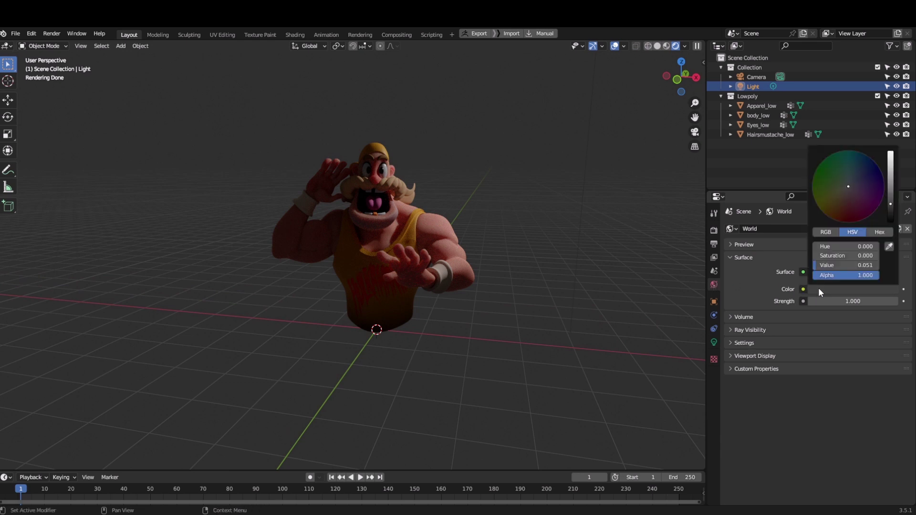
{"action": "left_click_drag", "start_coordinate": [891, 205], "coordinate": [891, 221]}
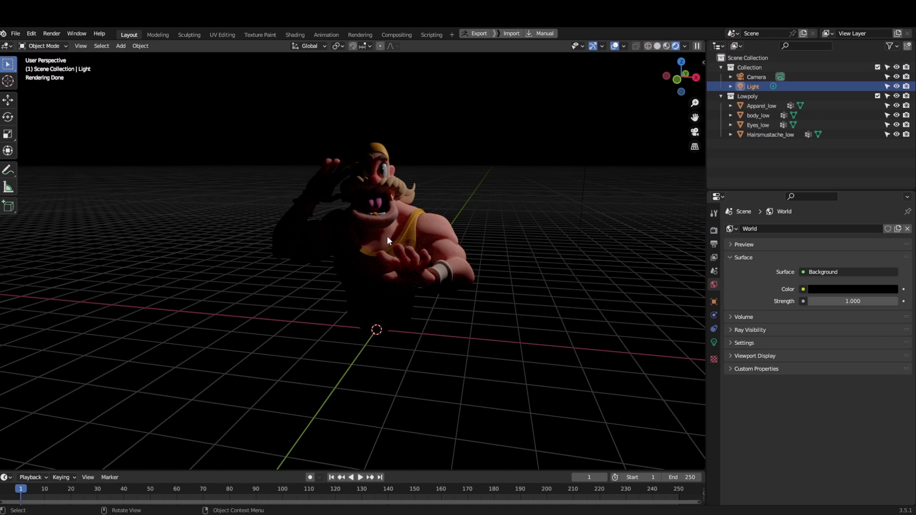
Step: Look through the scene camera and lock the camera to the view
{"action": "key", "text": "KP_0"}
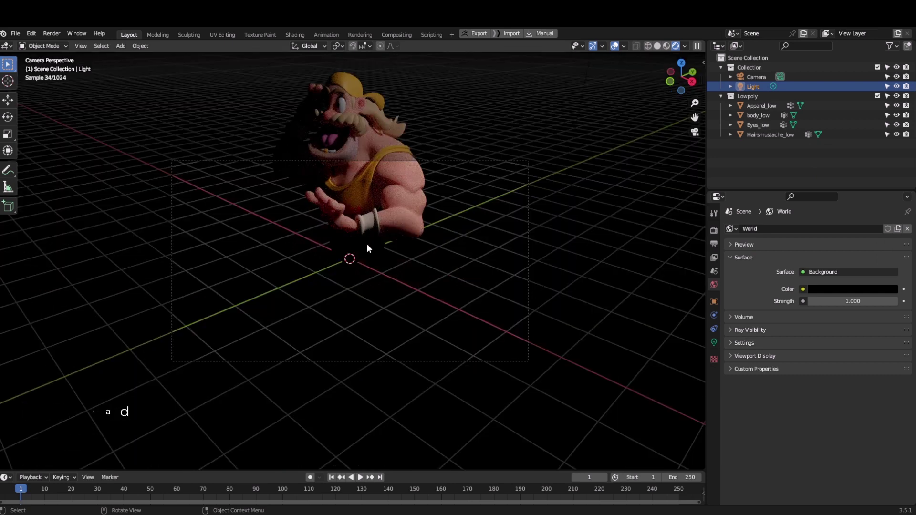
{"action": "left_click", "coordinate": [702, 60]}
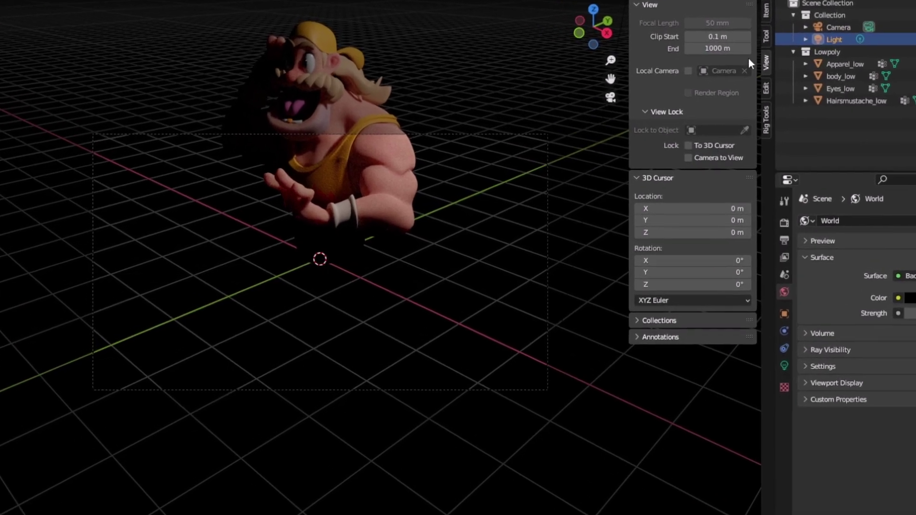
{"action": "left_click", "coordinate": [696, 154]}
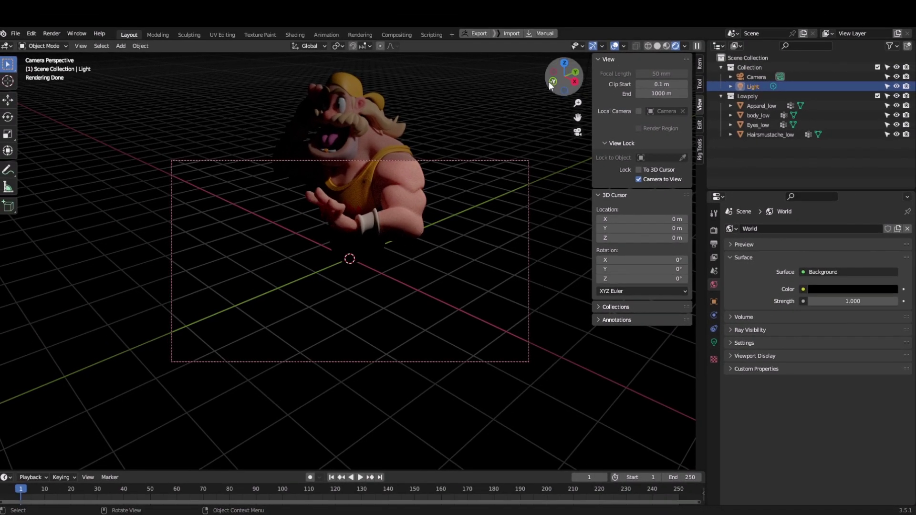
Step: Reposition the camera for a low frontal shot with the wrestler's whole upper body inside the camera frame
{"action": "left_click_drag", "start_coordinate": [549, 81], "coordinate": [434, 217]}
{"action": "middle_click_drag", "start_coordinate": [436, 209], "coordinate": [452, 274], "text": "shift"}
{"action": "left_click_drag", "start_coordinate": [574, 91], "coordinate": [582, 81]}
{"action": "middle_click_drag", "start_coordinate": [459, 205], "coordinate": [473, 231], "text": "shift"}
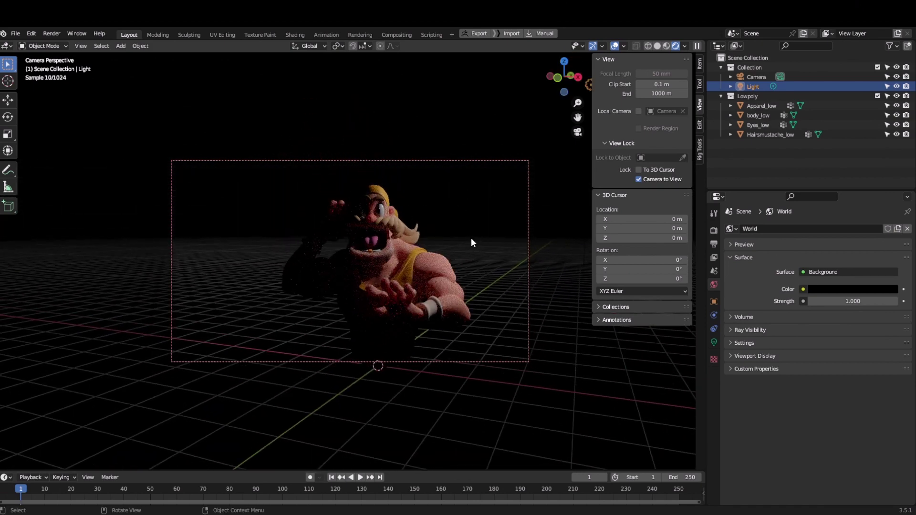
{"action": "left_click_drag", "start_coordinate": [577, 102], "coordinate": [577, 94]}
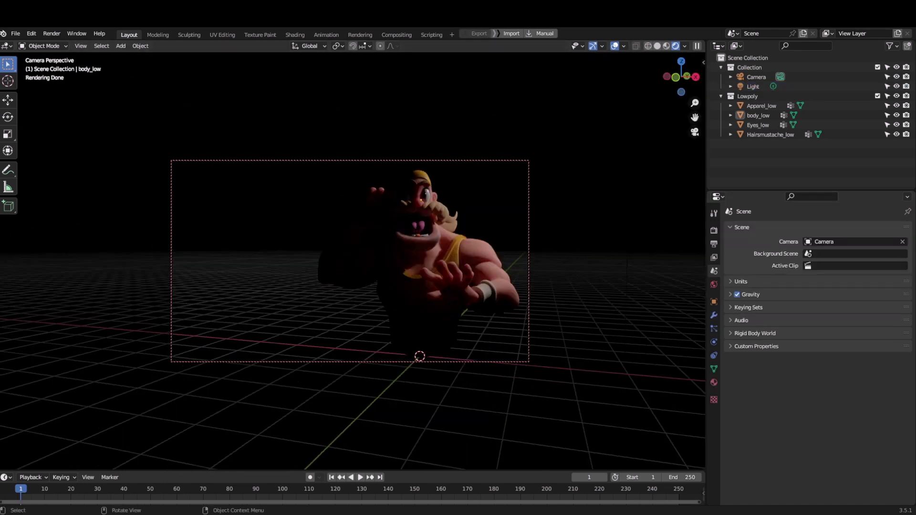
Step: Split the 3D viewport into two side-by-side camera views and hide the overlays in the rendered one
{"action": "left_click_drag", "start_coordinate": [702, 44], "coordinate": [369, 56]}
{"action": "left_click", "coordinate": [322, 46]}
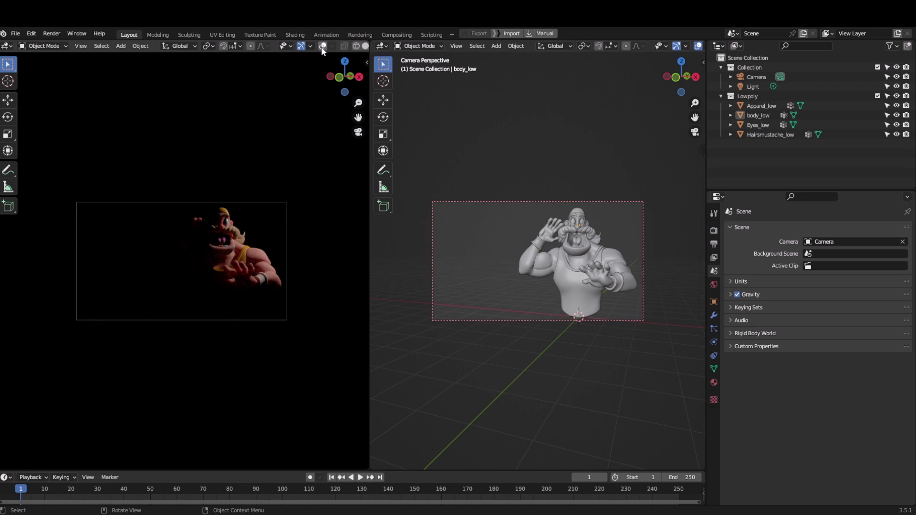
{"action": "middle_click_drag", "start_coordinate": [688, 51], "coordinate": [595, 51]}
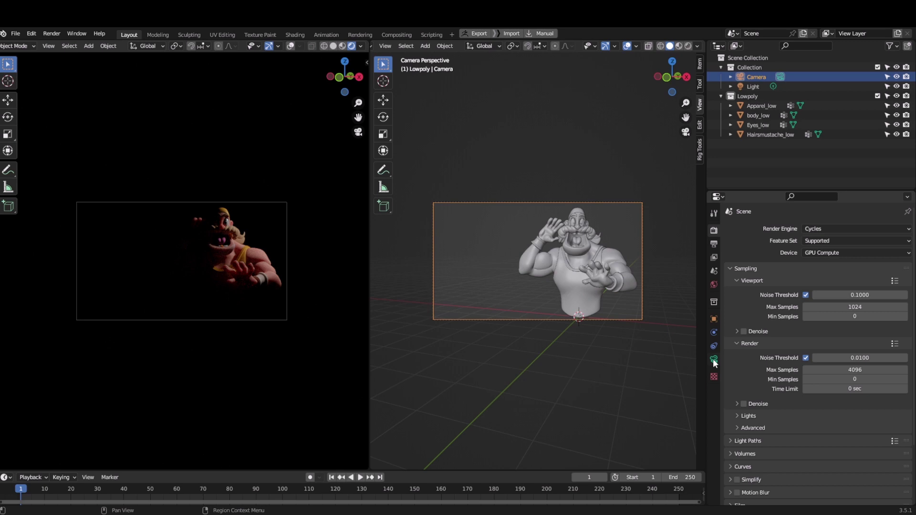
Step: Raise the camera's passepartout opacity until everything outside the camera frame is fully black
{"action": "left_click", "coordinate": [714, 359]}
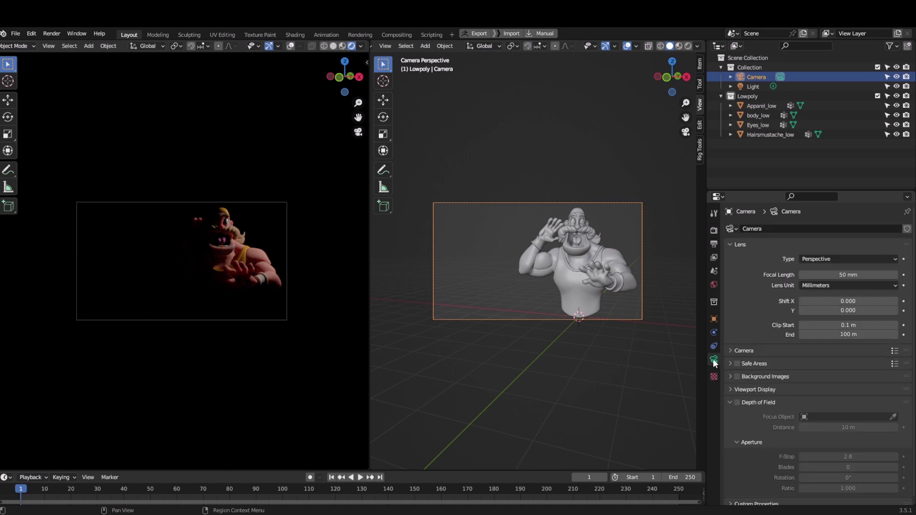
{"action": "left_click", "coordinate": [745, 387]}
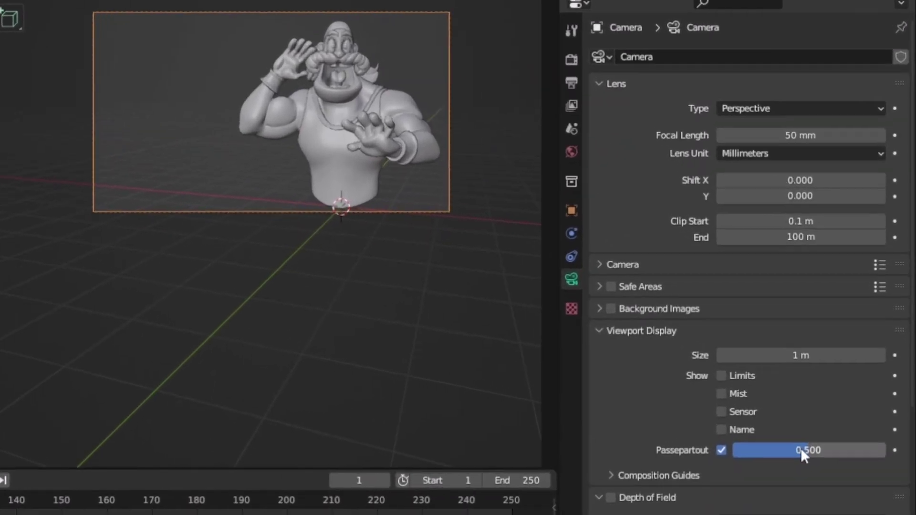
{"action": "left_click_drag", "start_coordinate": [851, 461], "coordinate": [866, 449]}
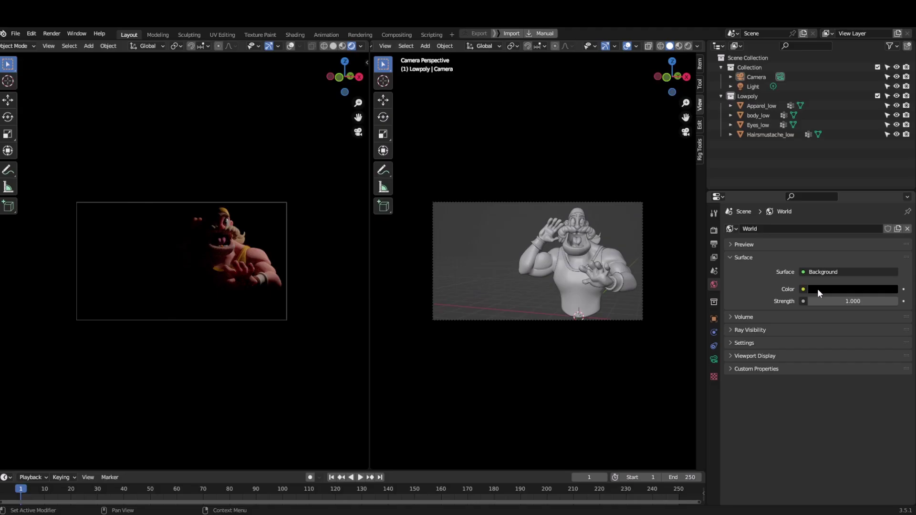
Step: Brighten the world background color from black to gray
{"action": "left_click", "coordinate": [817, 288]}
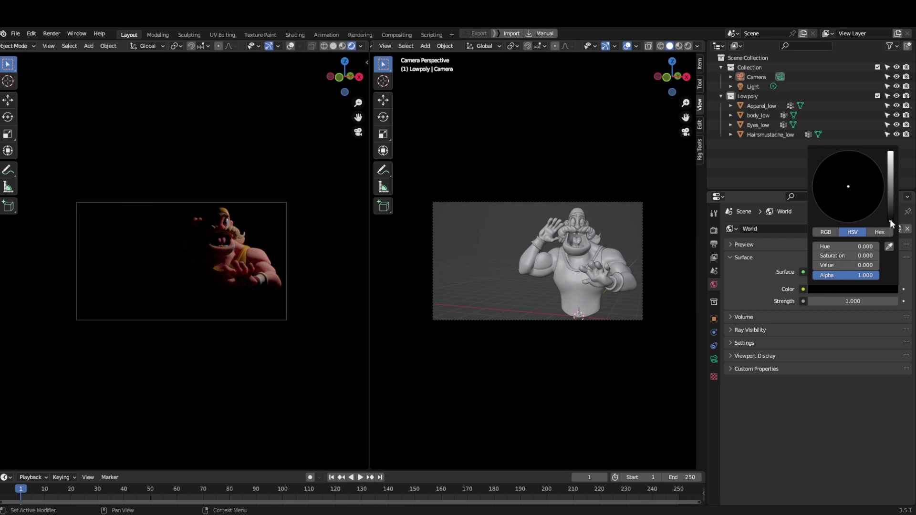
{"action": "left_click_drag", "start_coordinate": [890, 221], "coordinate": [888, 188]}
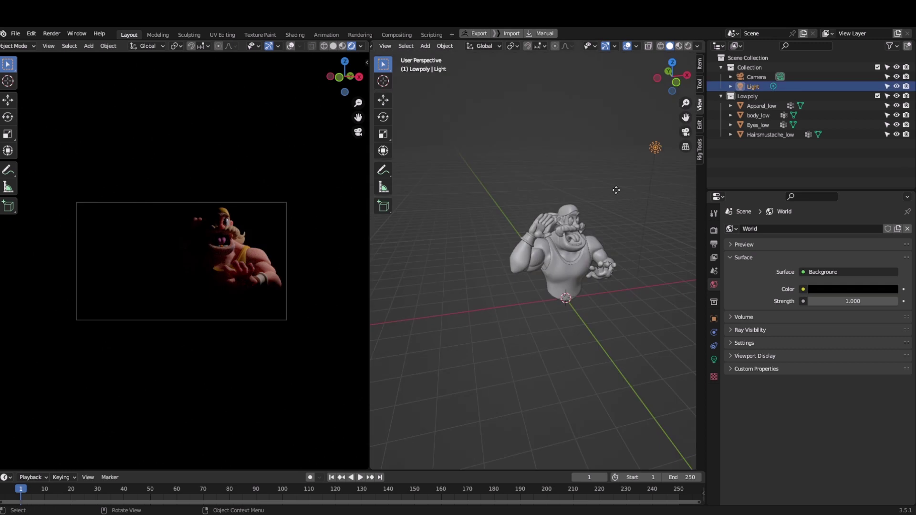
Step: Move the existing point light around the character and delete it from the scene
{"action": "key", "text": "g"}
{"action": "left_click", "coordinate": [471, 213]}
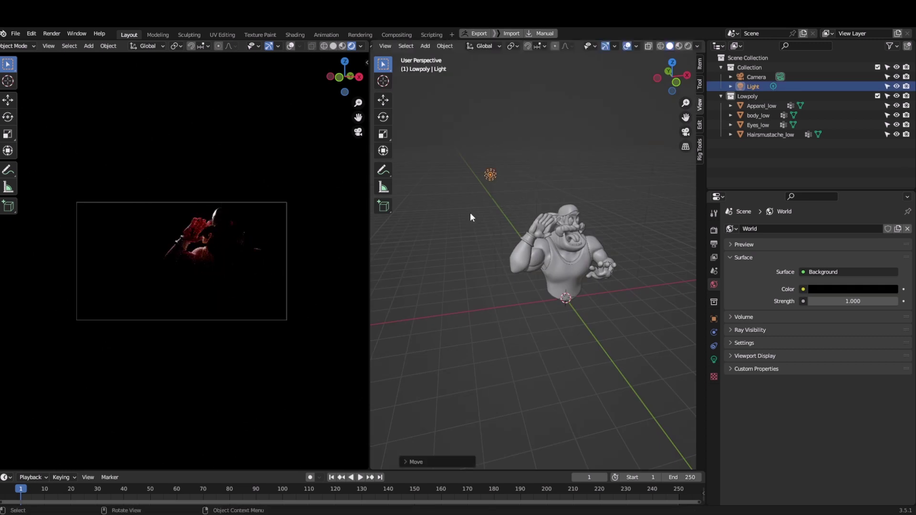
{"action": "key", "text": "x"}
{"action": "left_click", "coordinate": [483, 192]}
Step: Add an area light and place it at head height in front of and beside the wrestler, on his lowered-hand side
{"action": "middle_click_drag", "start_coordinate": [557, 198], "coordinate": [589, 218]}
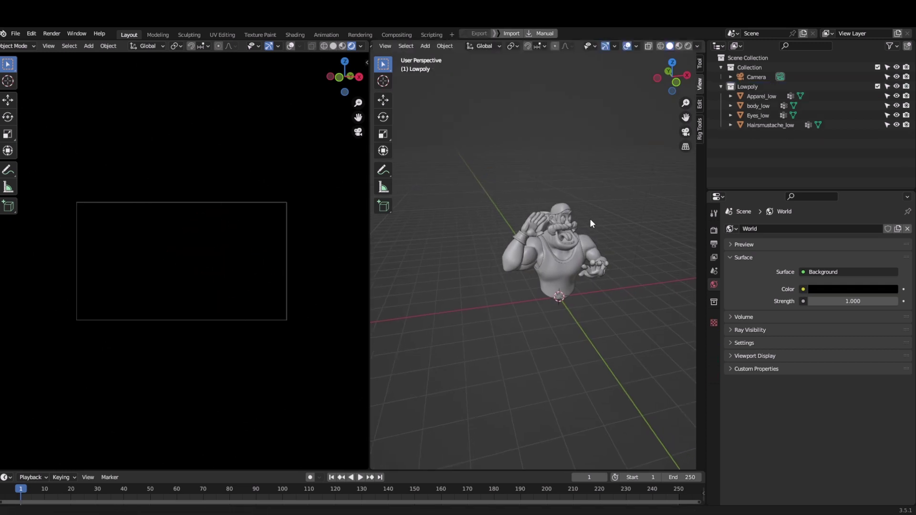
{"action": "key", "text": "shift+a"}
{"action": "mouse_move", "coordinate": [548, 342]}
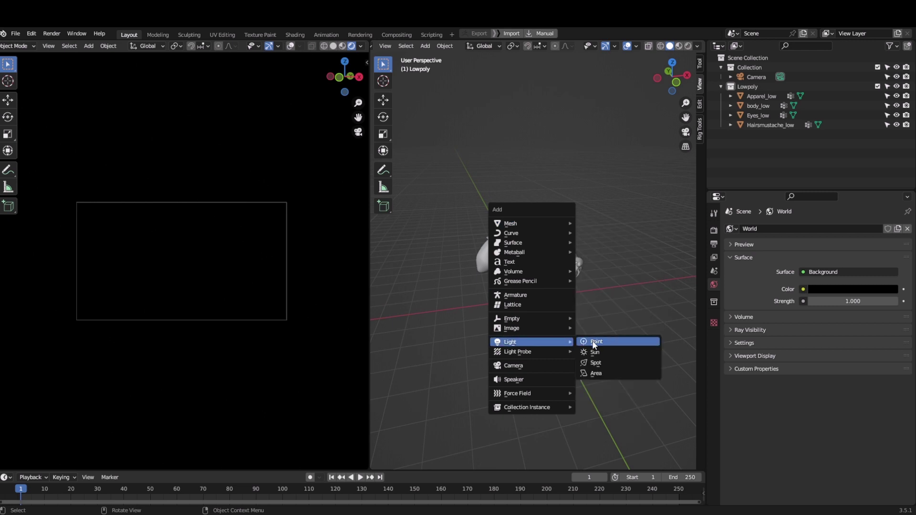
{"action": "left_click", "coordinate": [602, 372]}
{"action": "middle_click_drag", "start_coordinate": [526, 365], "coordinate": [548, 338]}
{"action": "key", "text": "g"}
{"action": "left_click", "coordinate": [596, 249]}
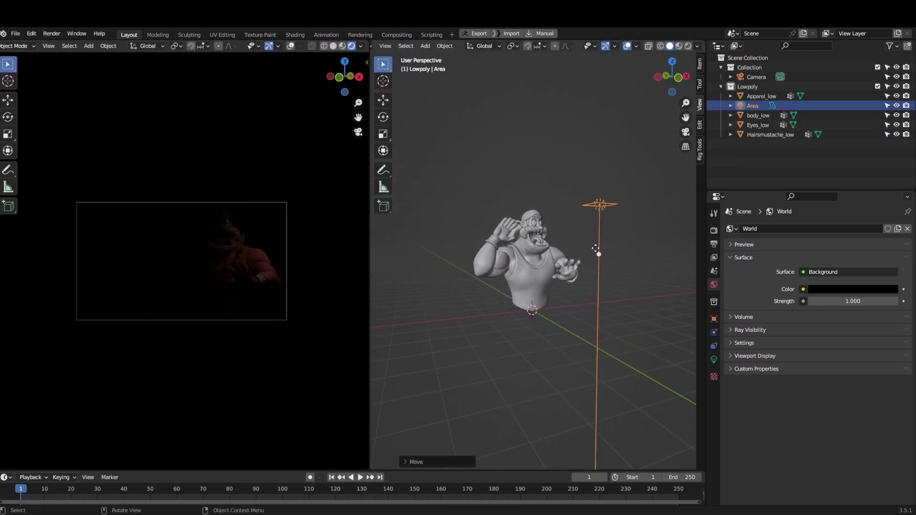
{"action": "middle_click_drag", "start_coordinate": [595, 248], "coordinate": [564, 288]}
{"action": "key", "text": "g"}
{"action": "left_click", "coordinate": [657, 260]}
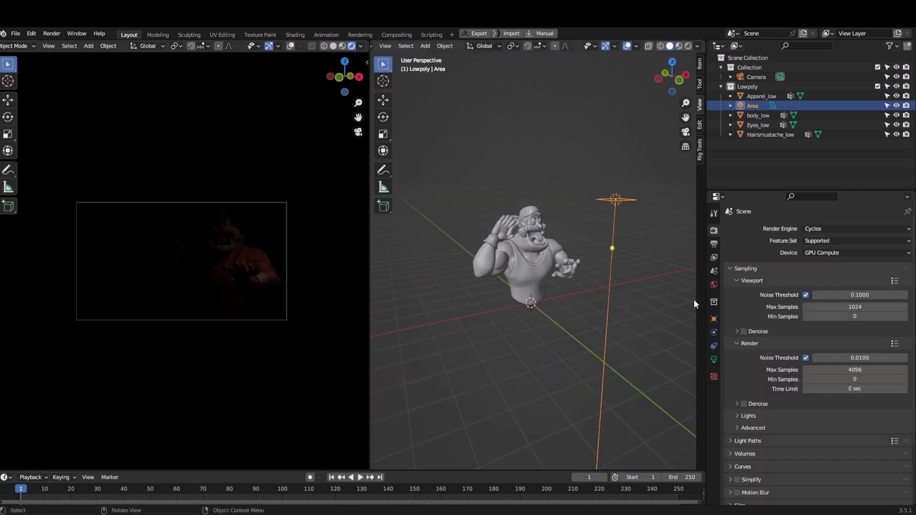
Step: Set the area light's power to 500 W
{"action": "left_click", "coordinate": [713, 361]}
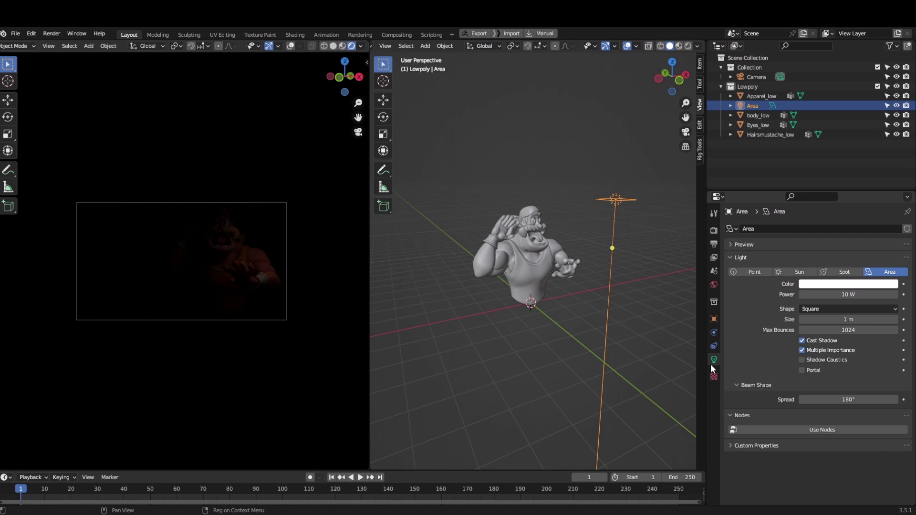
{"action": "left_click", "coordinate": [825, 295]}
{"action": "type", "text": "500"}
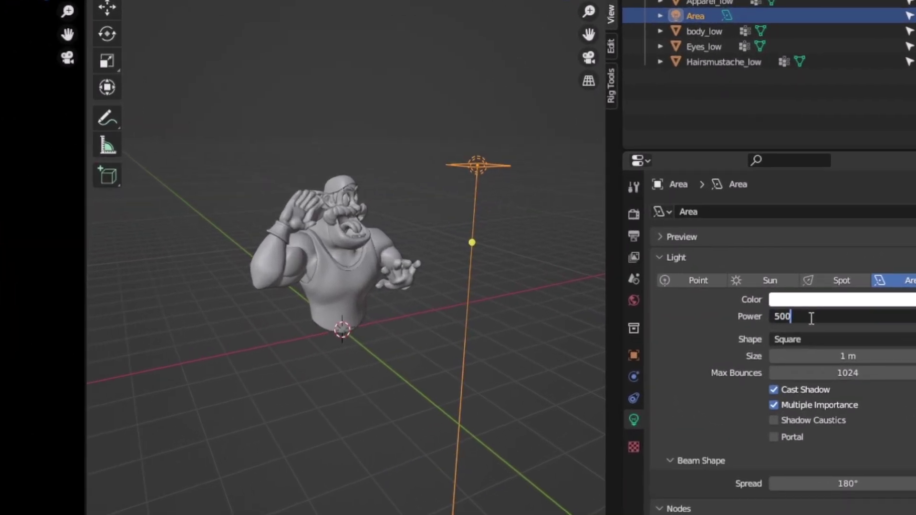
{"action": "key", "text": "Return"}
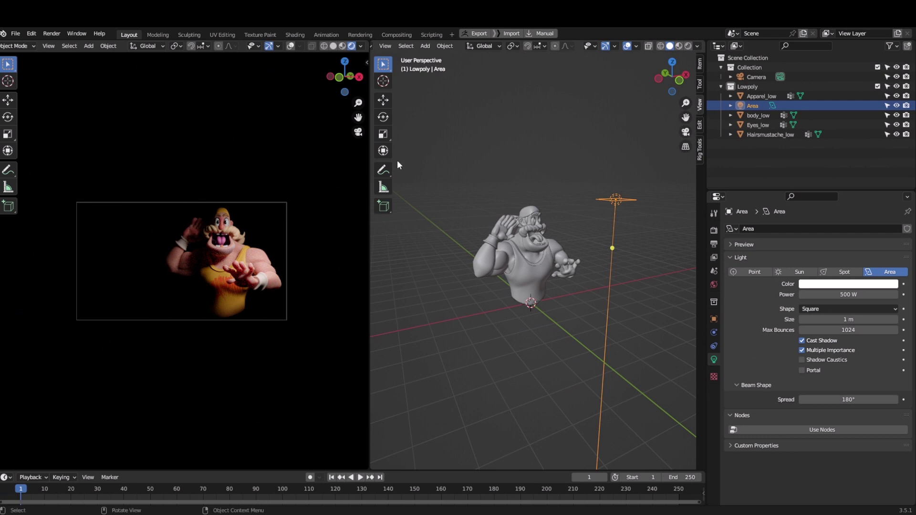
Step: Refine the area light's height and distance from the wrestler while checking the enlarged rendered camera view
{"action": "left_click_drag", "start_coordinate": [358, 103], "coordinate": [358, 92]}
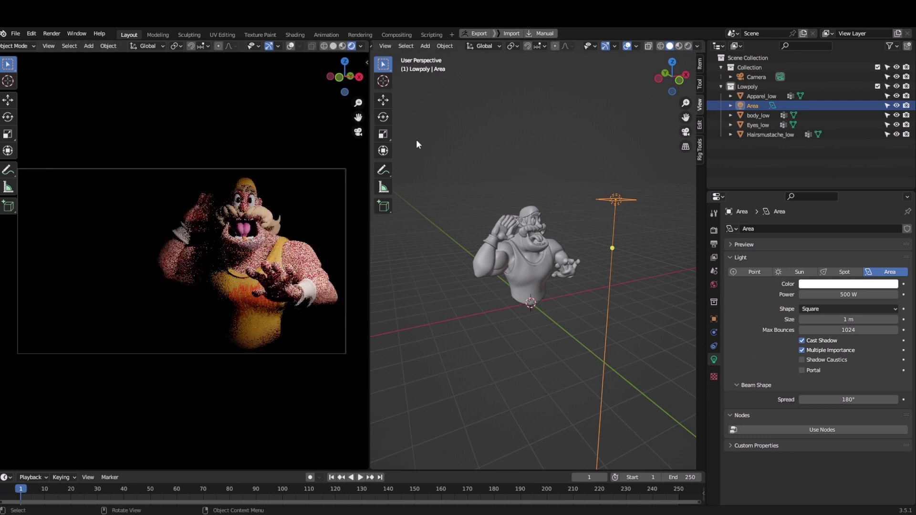
{"action": "middle_click_drag", "start_coordinate": [600, 218], "coordinate": [586, 267]}
{"action": "left_click_drag", "start_coordinate": [686, 102], "coordinate": [649, 200]}
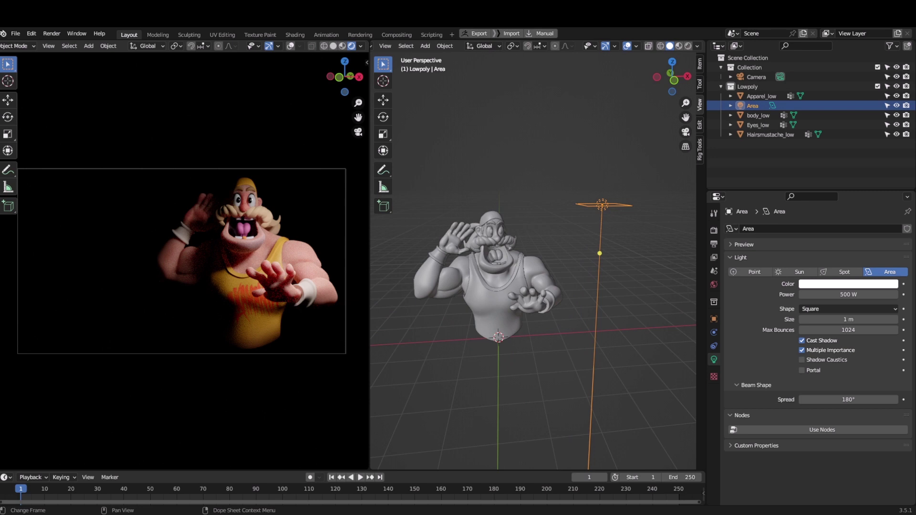
{"action": "key", "text": "g"}
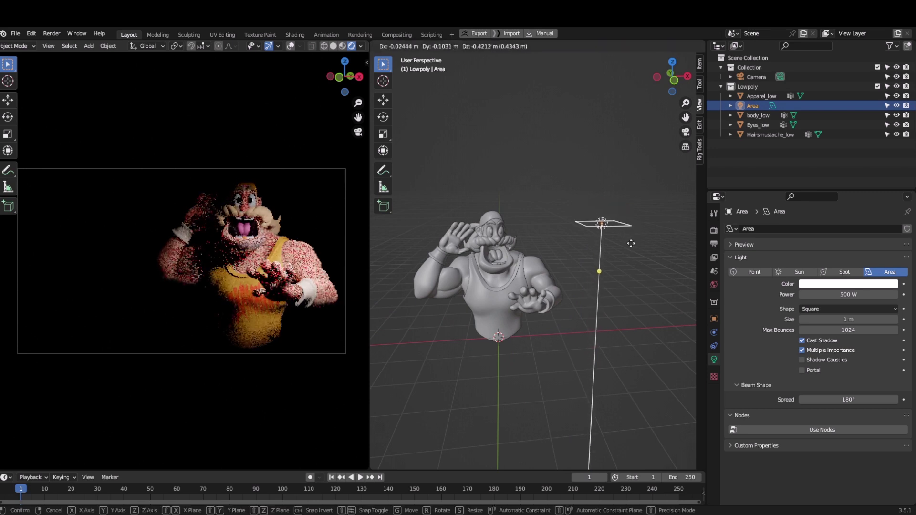
{"action": "left_click", "coordinate": [635, 226]}
{"action": "middle_click_drag", "start_coordinate": [636, 225], "coordinate": [496, 241]}
{"action": "key", "text": "g"}
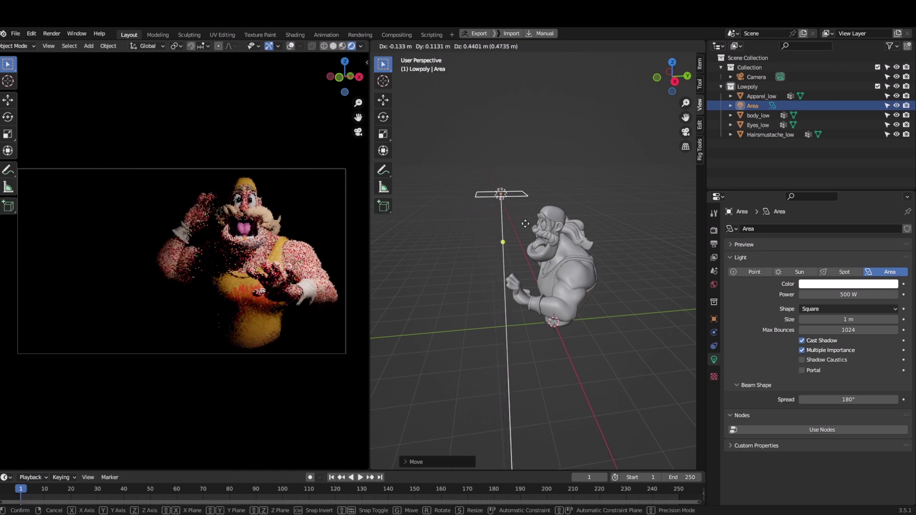
{"action": "left_click", "coordinate": [562, 231]}
Step: Duplicate the area light and place the copy on the wrestler's opposite side, near his raised hand
{"action": "middle_click_drag", "start_coordinate": [563, 232], "coordinate": [530, 310]}
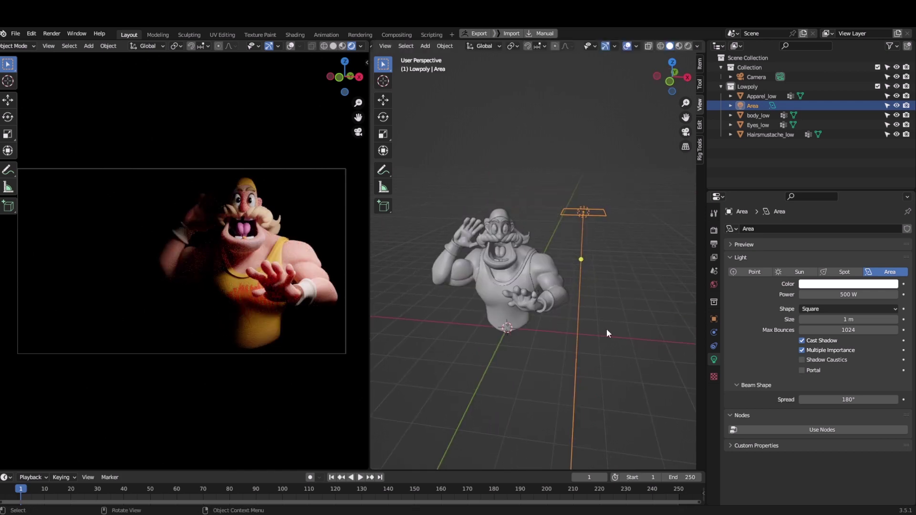
{"action": "key", "text": "shift+d"}
{"action": "left_click", "coordinate": [466, 348]}
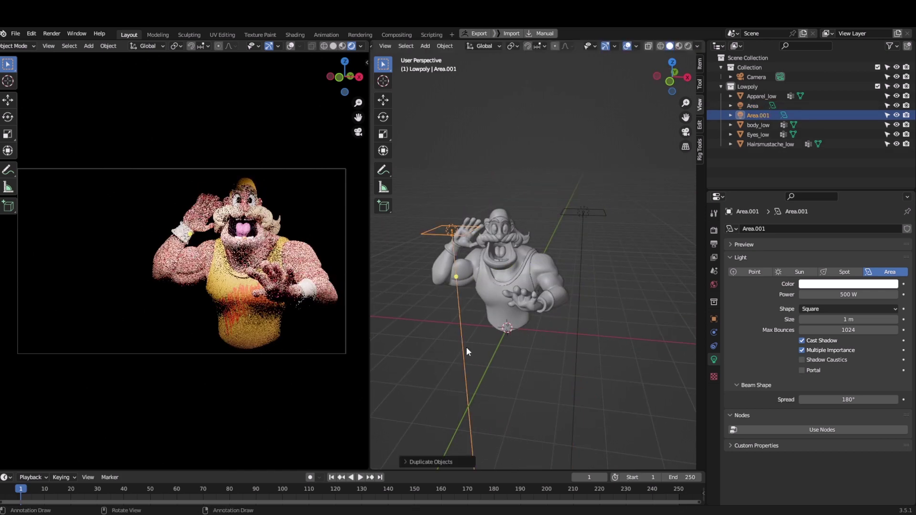
Step: Aim the duplicated area light at the wrestler's upper body using interactive light tracking
{"action": "middle_click_drag", "start_coordinate": [406, 337], "coordinate": [471, 327]}
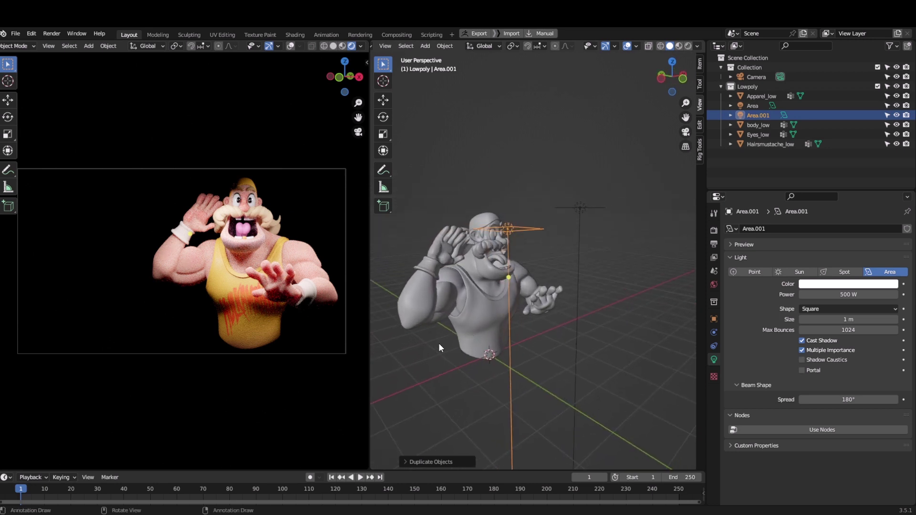
{"action": "key", "text": "shift+t"}
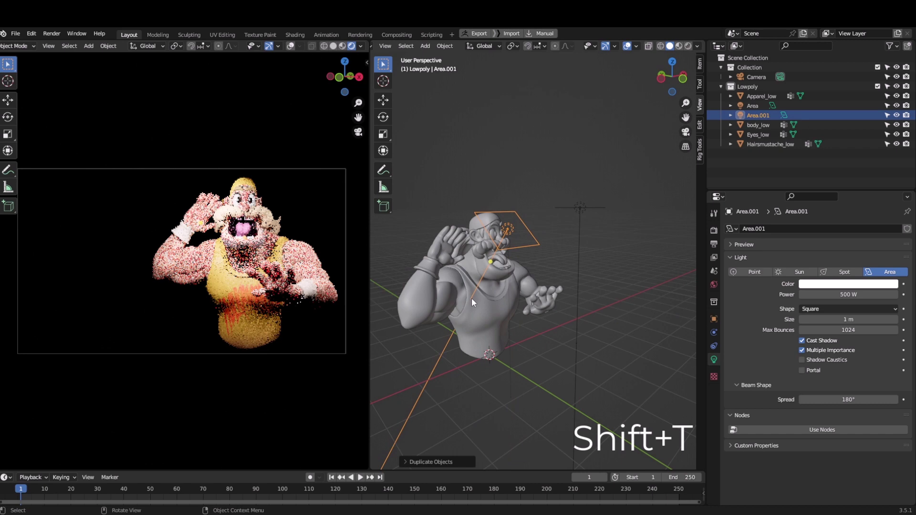
{"action": "left_click", "coordinate": [487, 281]}
{"action": "key", "text": "shift+t"}
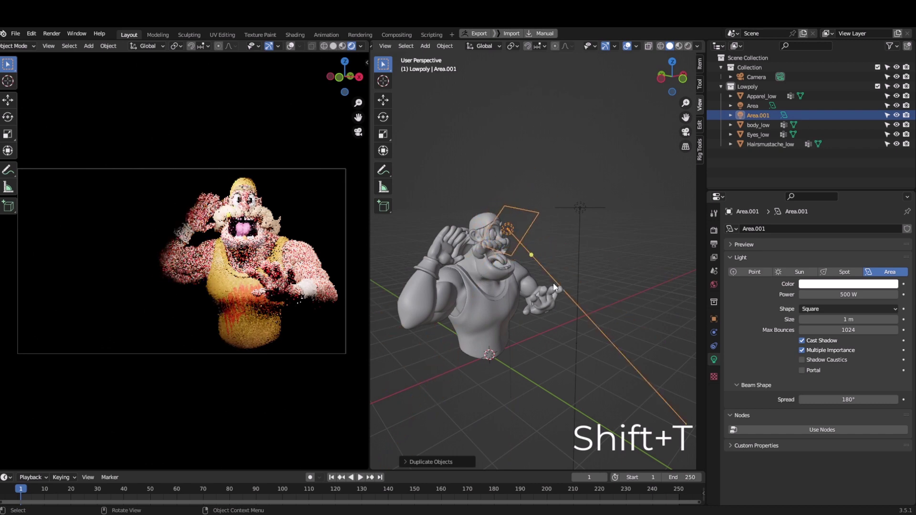
{"action": "left_click", "coordinate": [467, 266]}
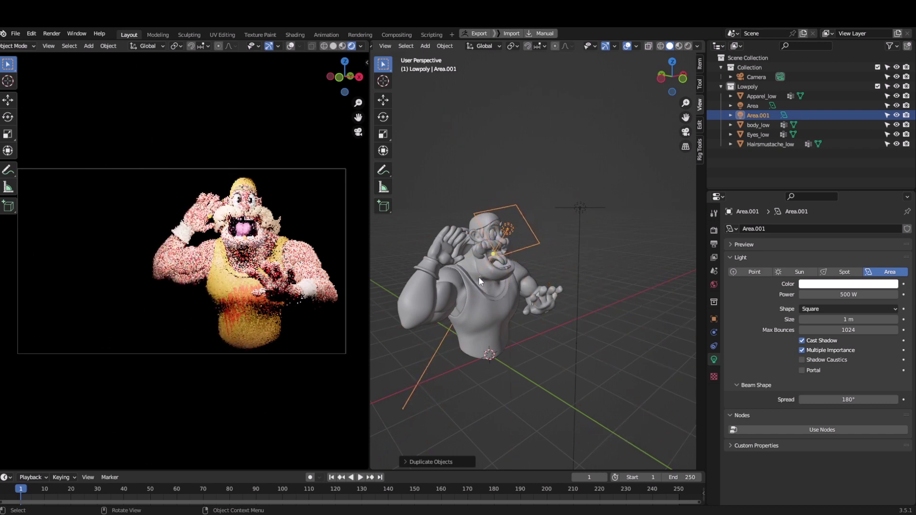
{"action": "left_click", "coordinate": [479, 276]}
Step: Move the duplicated area light farther out in front of the wrestler
{"action": "scroll", "coordinate": [505, 329], "scroll_direction": "down", "scroll_amount": 2}
{"action": "middle_click_drag", "start_coordinate": [523, 363], "coordinate": [549, 363]}
{"action": "key", "text": "g"}
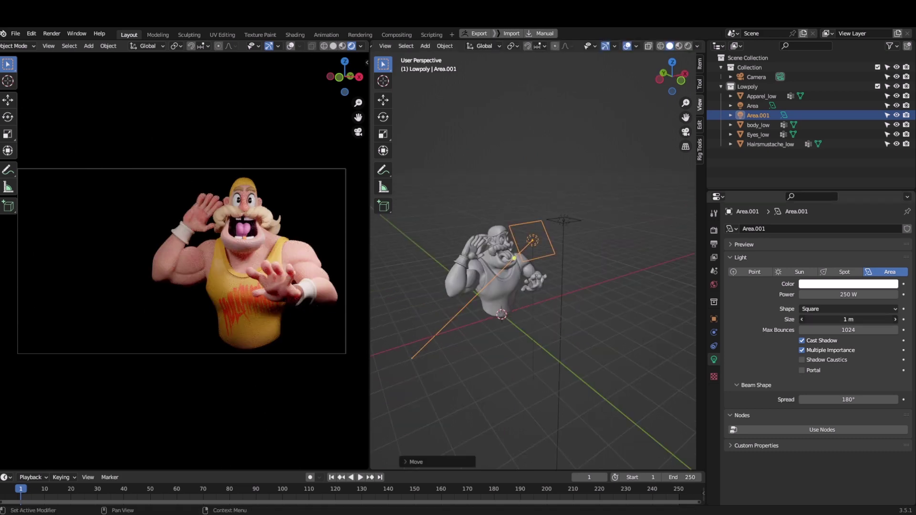
Step: Set the duplicated area light's power to 250 W and enlarge its size to about 1.92 m
{"action": "left_click_drag", "start_coordinate": [848, 319], "coordinate": [878, 319]}
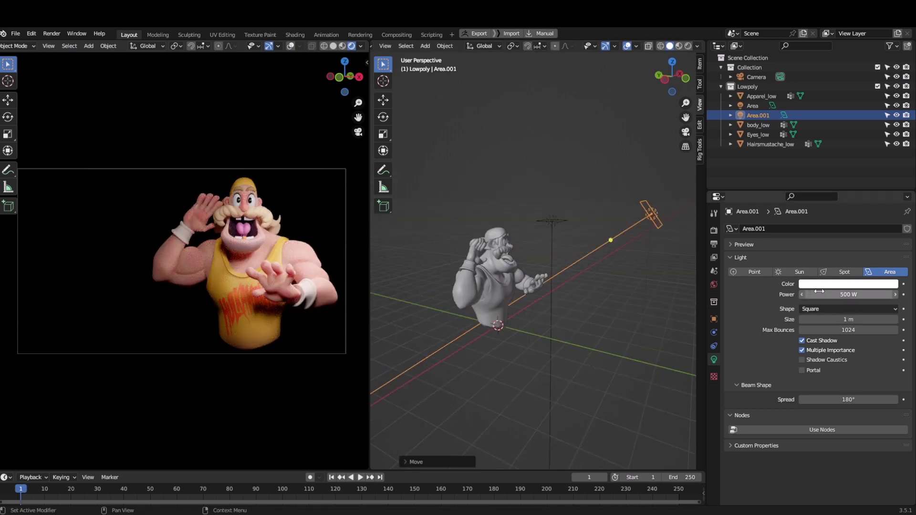
{"action": "left_click", "coordinate": [818, 292]}
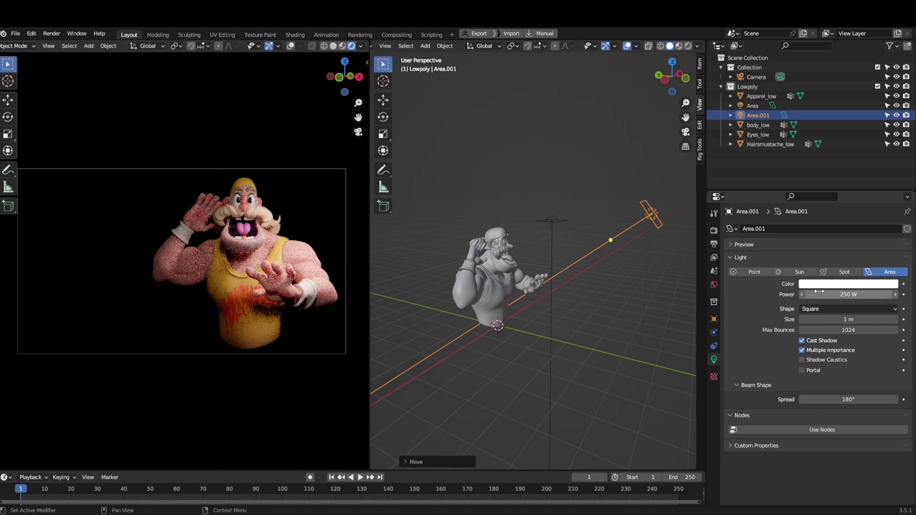
{"action": "key", "text": "Return"}
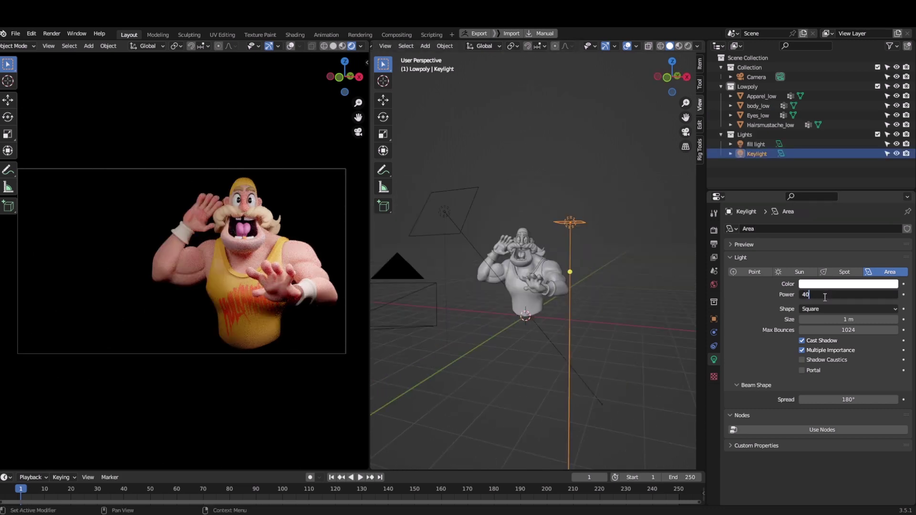
Step: Set the Keylight's power to 400 W and raise it higher above the wrestler
{"action": "type", "text": "0"}
{"action": "key", "text": "Return"}
{"action": "middle_click_drag", "start_coordinate": [600, 339], "coordinate": [547, 356]}
{"action": "key", "text": "g"}
{"action": "left_click", "coordinate": [559, 305]}
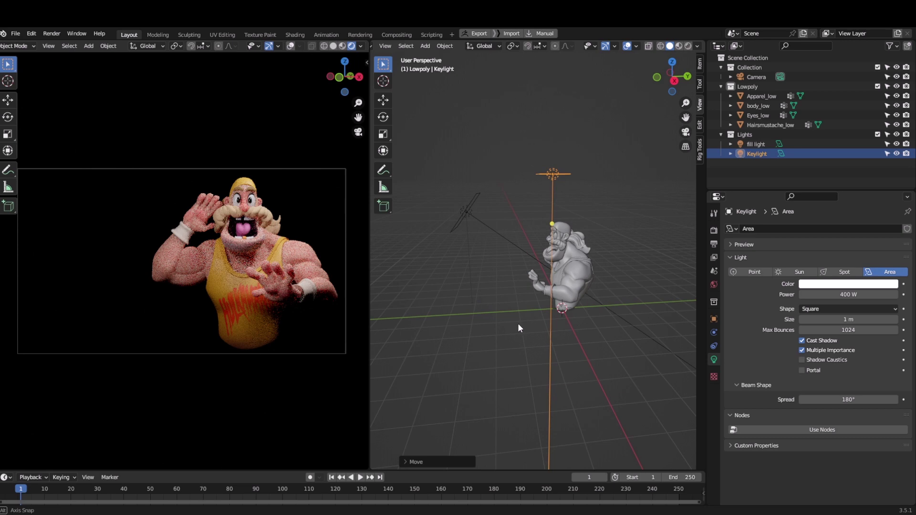
Step: Check the fill light's placement and shift the Keylight slightly above the wrestler
{"action": "middle_click_drag", "start_coordinate": [520, 328], "coordinate": [607, 317]}
{"action": "left_click", "coordinate": [437, 222]}
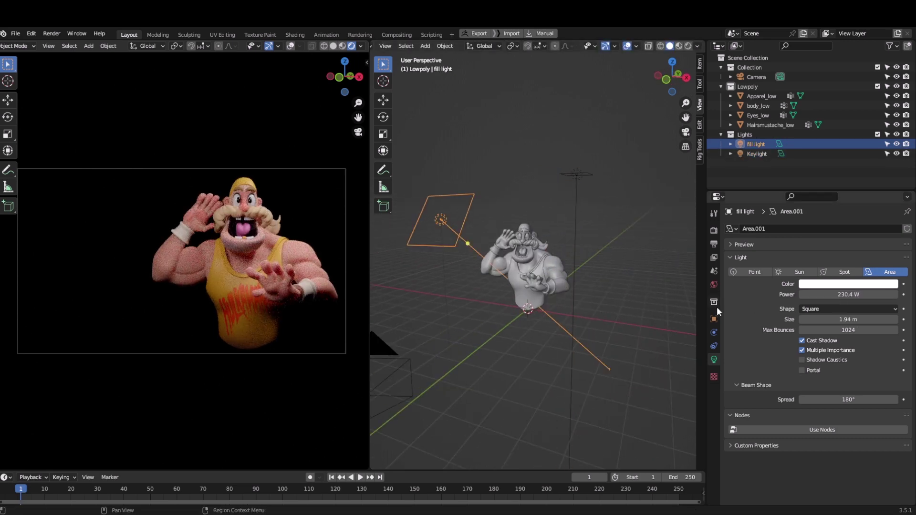
{"action": "middle_click_drag", "start_coordinate": [548, 306], "coordinate": [496, 367]}
{"action": "left_click", "coordinate": [576, 175]}
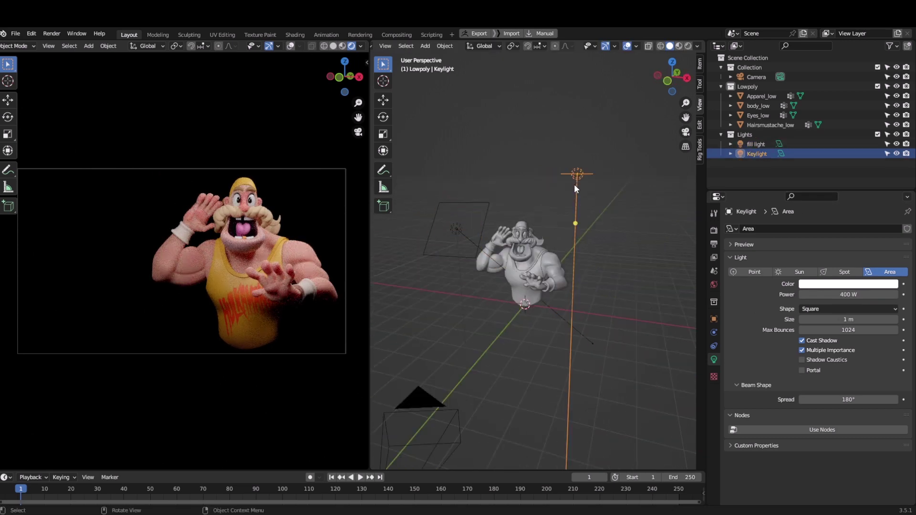
{"action": "key", "text": "g"}
{"action": "left_click", "coordinate": [564, 192]}
Step: Set the fill light's power to 50 W and move it closer to the wrestler
{"action": "left_click", "coordinate": [456, 228]}
{"action": "middle_click_drag", "start_coordinate": [534, 311], "coordinate": [622, 324]}
{"action": "left_click", "coordinate": [847, 294]}
{"action": "type", "text": "50"}
{"action": "key", "text": "Return"}
{"action": "key", "text": "g"}
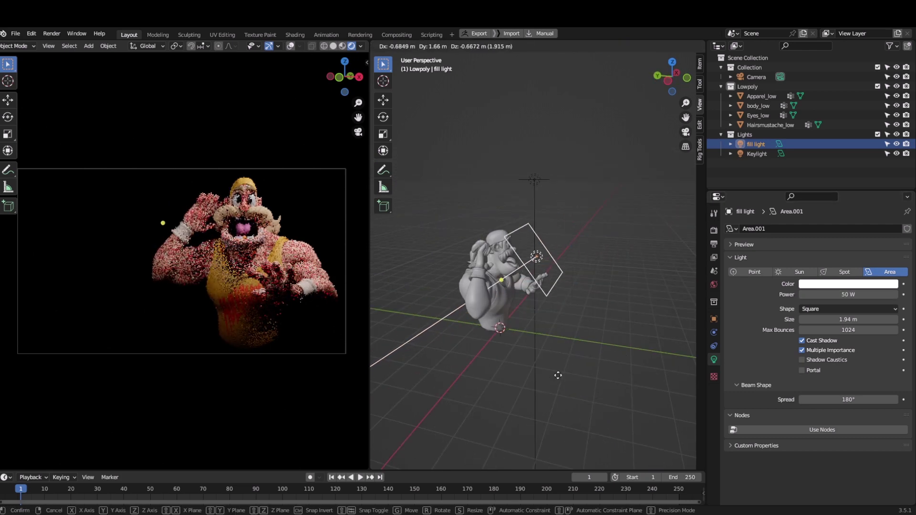
{"action": "left_click", "coordinate": [558, 376]}
Step: Reduce the fill light's size to 1.52 m and adjust its position beside the wrestler
{"action": "middle_click_drag", "start_coordinate": [558, 375], "coordinate": [515, 383]}
{"action": "left_click_drag", "start_coordinate": [847, 319], "coordinate": [830, 319]}
{"action": "middle_click_drag", "start_coordinate": [500, 353], "coordinate": [528, 348]}
{"action": "key", "text": "g"}
{"action": "left_click", "coordinate": [527, 348]}
{"action": "left_click_drag", "start_coordinate": [847, 319], "coordinate": [847, 319]}
Step: Set the fill light's power to 100 W and fine-tune its position on the raised-hand side
{"action": "middle_click_drag", "start_coordinate": [580, 329], "coordinate": [514, 327]}
{"action": "left_click", "coordinate": [848, 294]}
{"action": "type", "text": "100"}
{"action": "key", "text": "Return"}
{"action": "key", "text": "g"}
{"action": "left_click", "coordinate": [500, 344]}
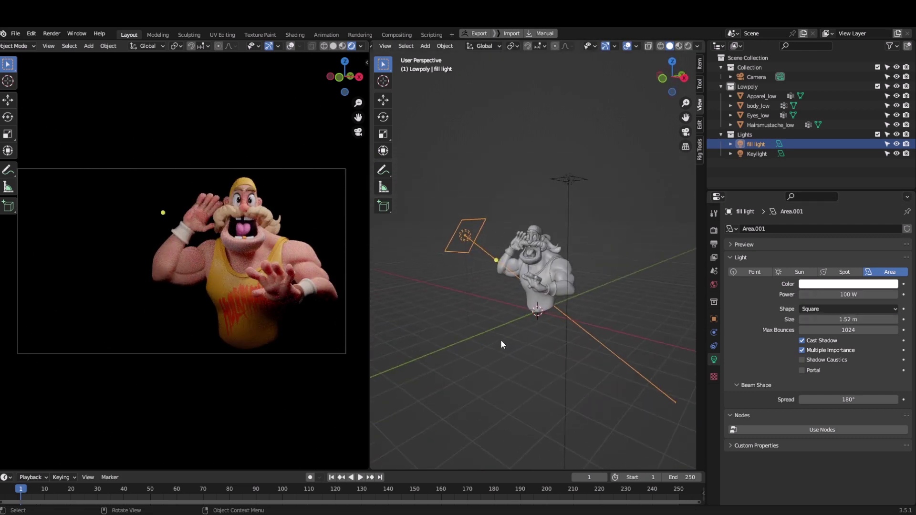
Step: Add a point light to the scene at the 3D cursor
{"action": "key", "text": "shift+a"}
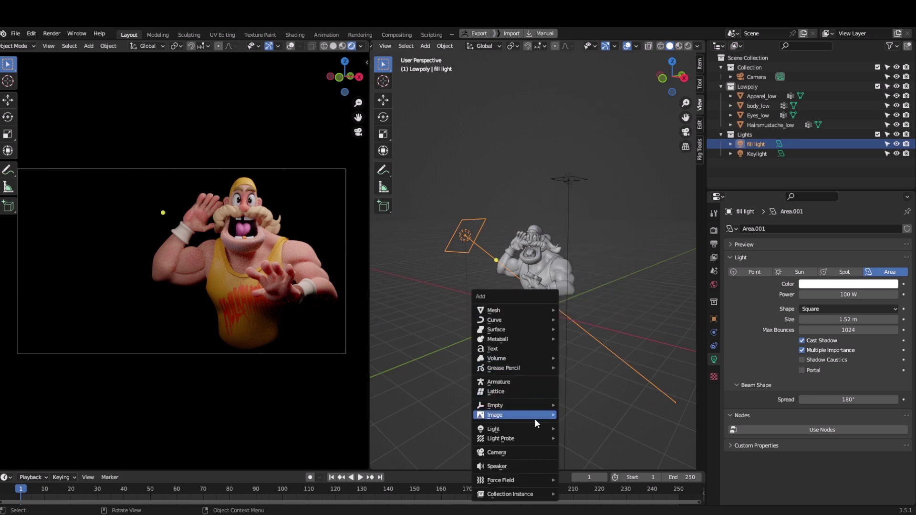
{"action": "mouse_move", "coordinate": [536, 427]}
{"action": "left_click", "coordinate": [580, 429]}
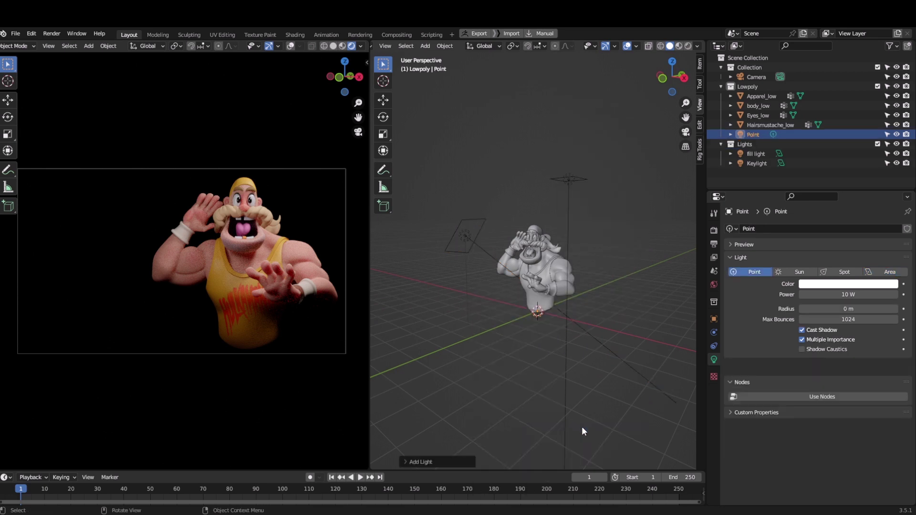
Step: Set the new point light's power to 250 W
{"action": "middle_click_drag", "start_coordinate": [594, 382], "coordinate": [563, 382]}
{"action": "left_click", "coordinate": [823, 295]}
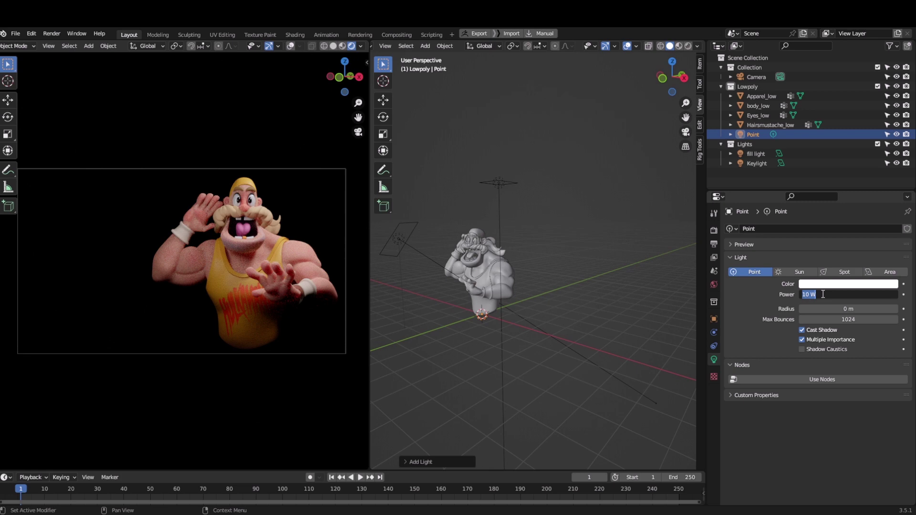
{"action": "type", "text": "250"}
{"action": "key", "text": "Return"}
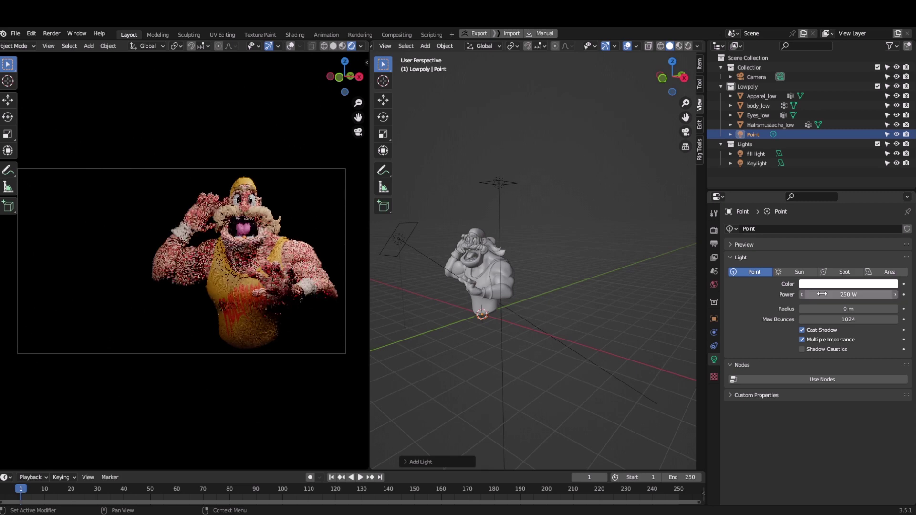
Step: Move the point light from the wrestler's base to a raised position behind his head and shoulders
{"action": "key", "text": "KP_3"}
{"action": "key", "text": "g"}
{"action": "left_click", "coordinate": [570, 276]}
{"action": "middle_click_drag", "start_coordinate": [577, 276], "coordinate": [517, 299]}
{"action": "key", "text": "g"}
{"action": "left_click", "coordinate": [553, 300]}
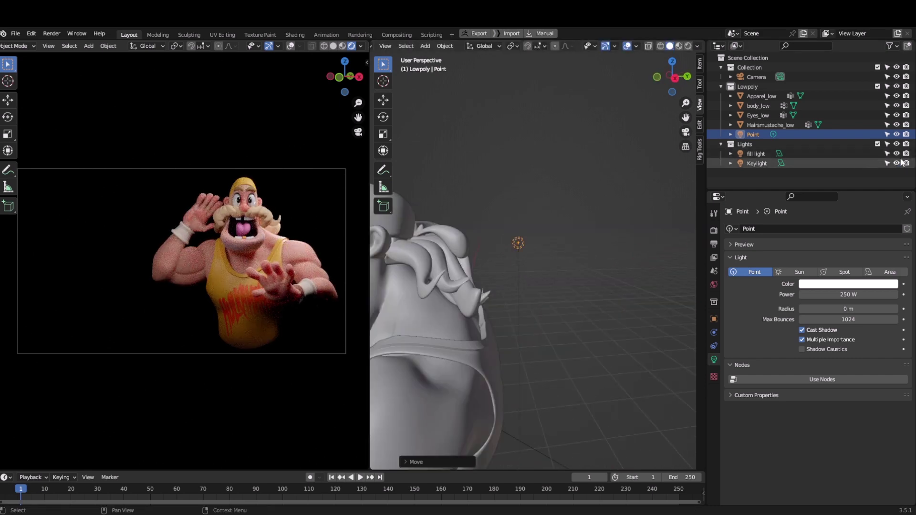
Step: Hide the fill light and key light to isolate the point light, and adjust its position behind the wrestler
{"action": "left_click", "coordinate": [896, 154]}
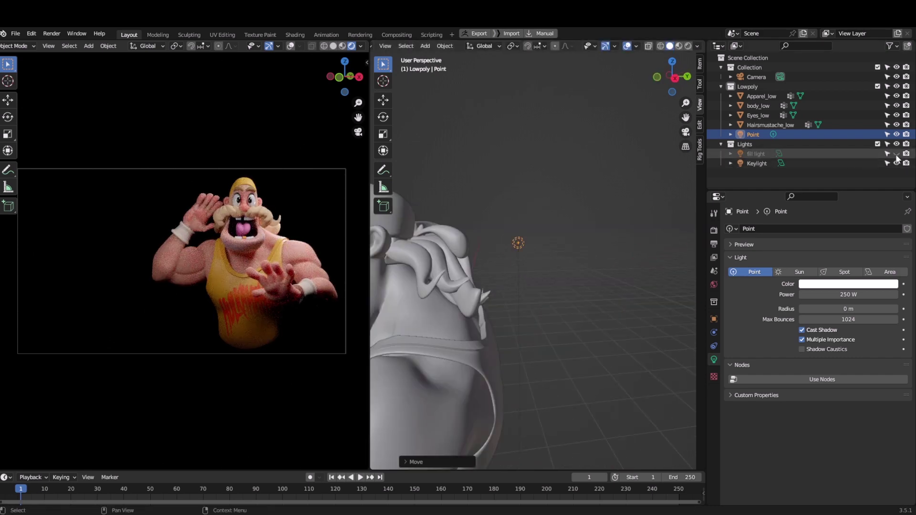
{"action": "left_click", "coordinate": [897, 163]}
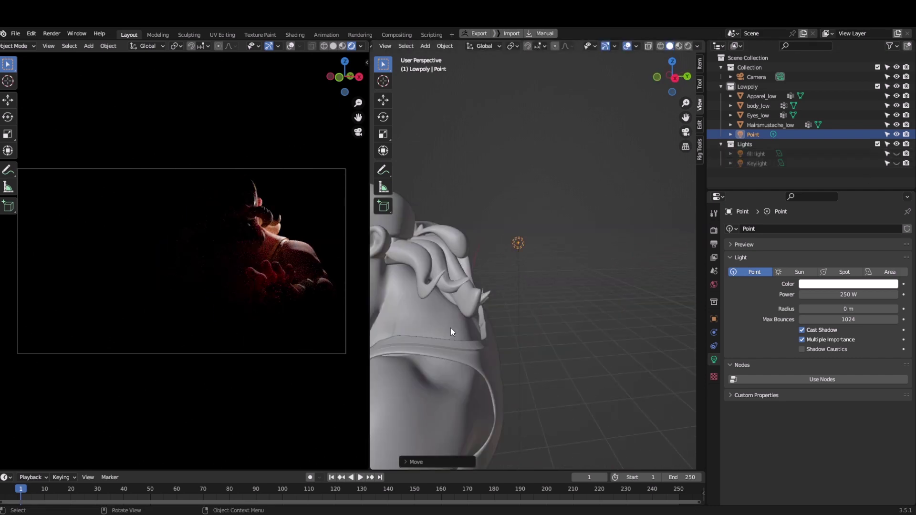
{"action": "middle_click_drag", "start_coordinate": [451, 328], "coordinate": [539, 326]}
{"action": "key", "text": "g"}
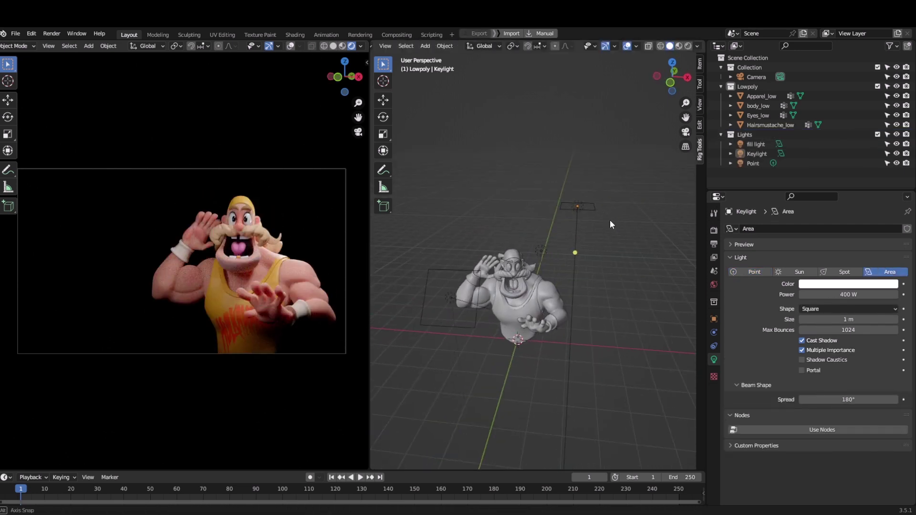
Step: Review the three-light setup by selecting the key light, the fill light and the point light in turn
{"action": "mouse_move", "coordinate": [610, 220]}
{"action": "middle_mouse_down"}
{"action": "mouse_move", "coordinate": [596, 190]}
{"action": "mouse_move", "coordinate": [634, 228]}
{"action": "mouse_move", "coordinate": [597, 217]}
{"action": "middle_mouse_up"}
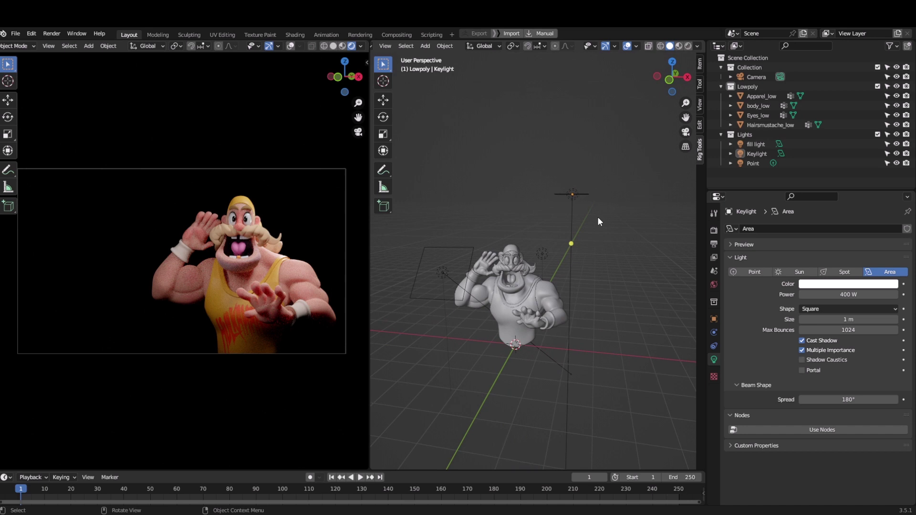
{"action": "left_click", "coordinate": [575, 199]}
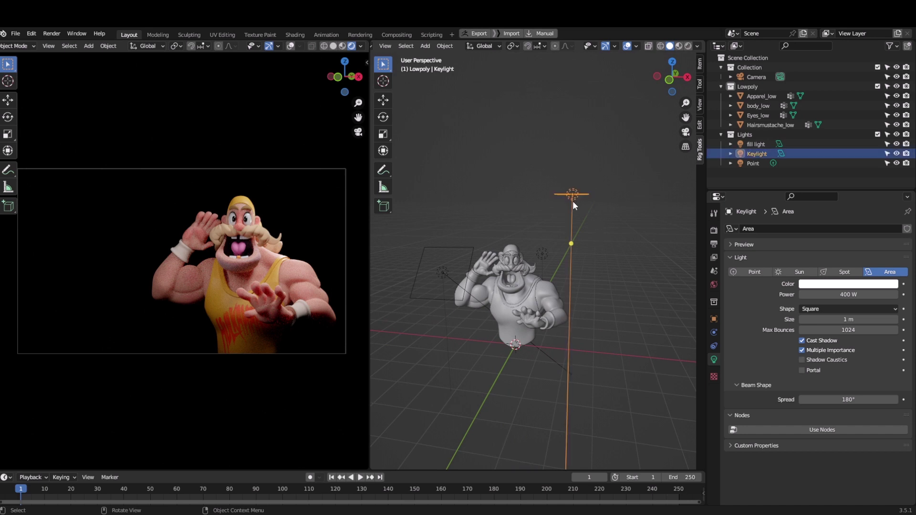
{"action": "left_click", "coordinate": [437, 275]}
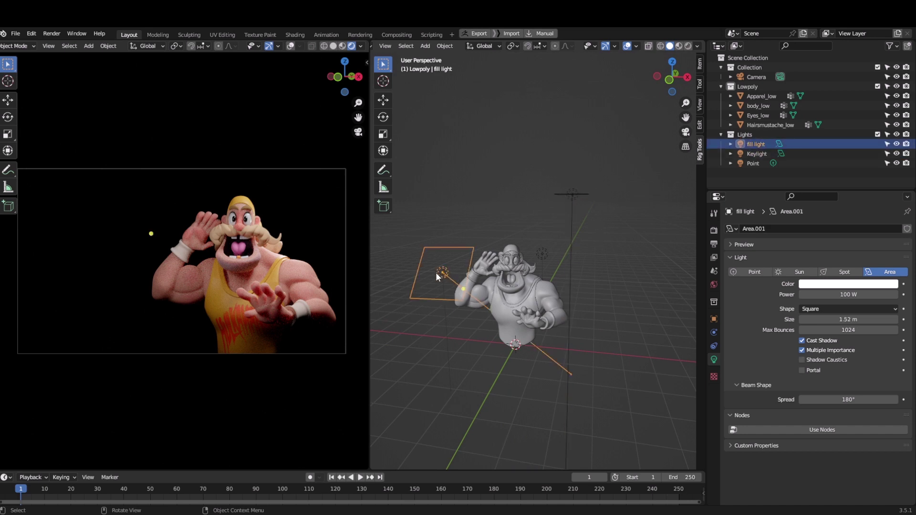
{"action": "left_click", "coordinate": [545, 254]}
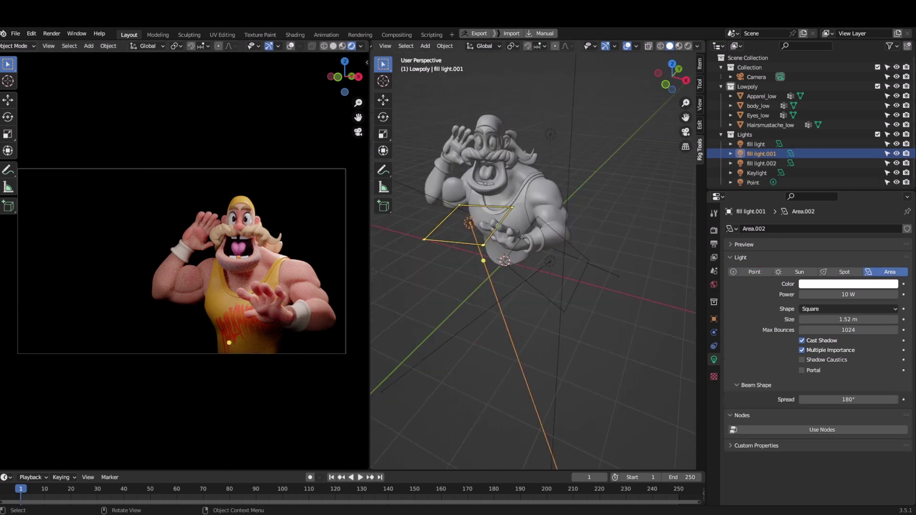
Step: Delete the two extra area lights, fill light.002 and fill light.001, in front of the wrestler
{"action": "left_click", "coordinate": [544, 265]}
{"action": "key", "text": "x"}
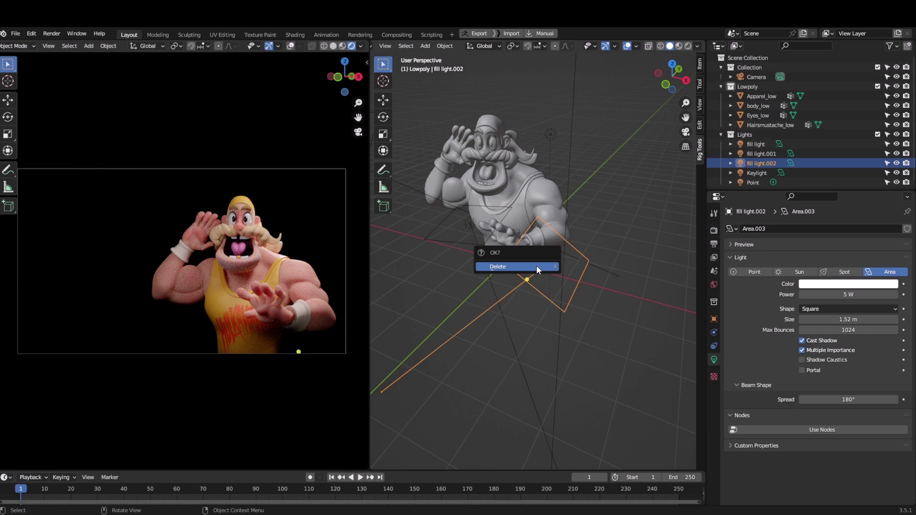
{"action": "left_click", "coordinate": [524, 265]}
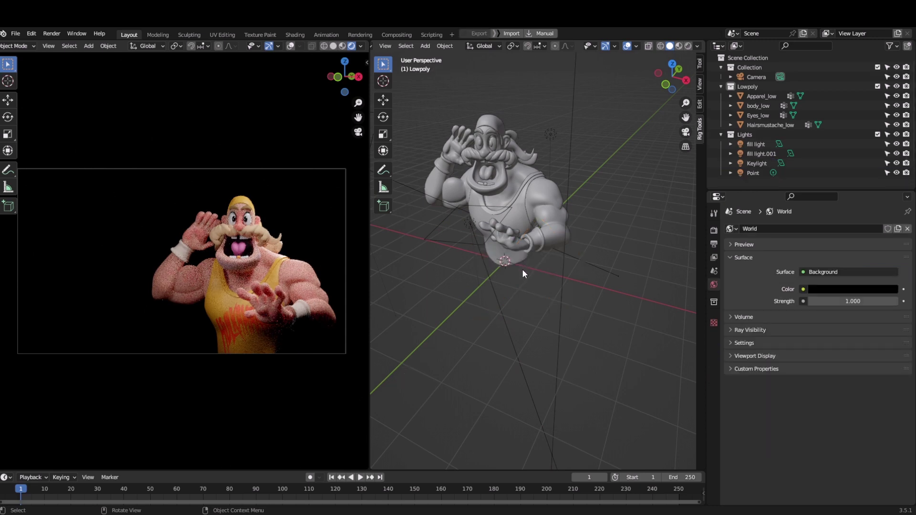
{"action": "mouse_move", "coordinate": [517, 300]}
{"action": "middle_mouse_down"}
{"action": "mouse_move", "coordinate": [478, 282]}
{"action": "mouse_move", "coordinate": [511, 293]}
{"action": "middle_mouse_up"}
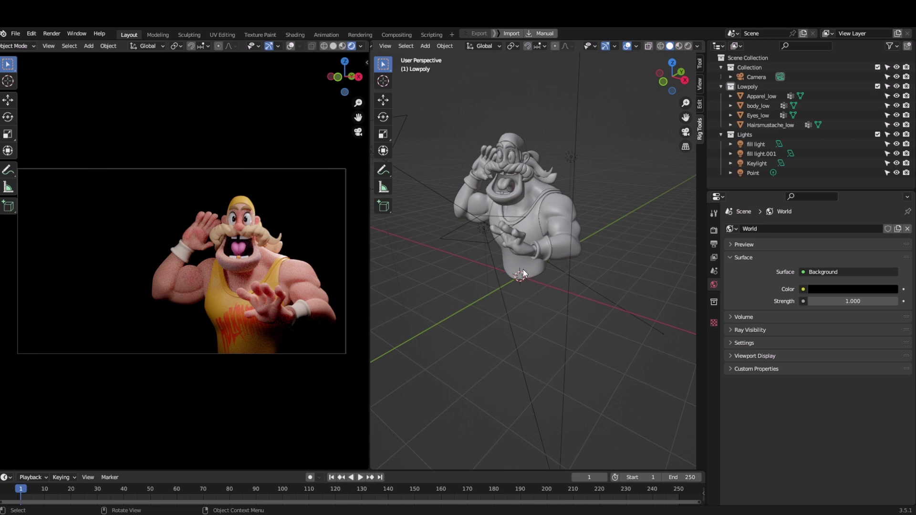
{"action": "left_click", "coordinate": [484, 235]}
{"action": "key", "text": "x"}
{"action": "left_click", "coordinate": [477, 234]}
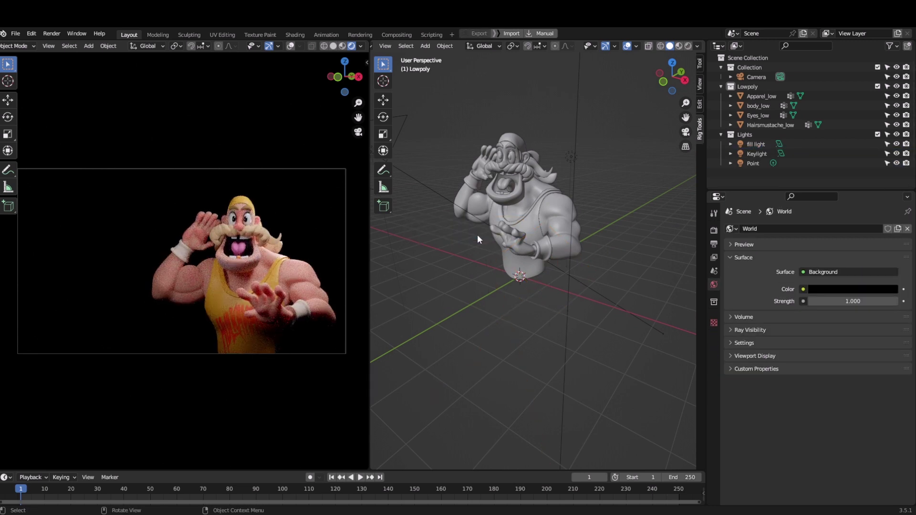
Step: Add a mesh plane to the scene and move it along the Y axis behind the wrestler
{"action": "middle_click_drag", "start_coordinate": [475, 258], "coordinate": [553, 311]}
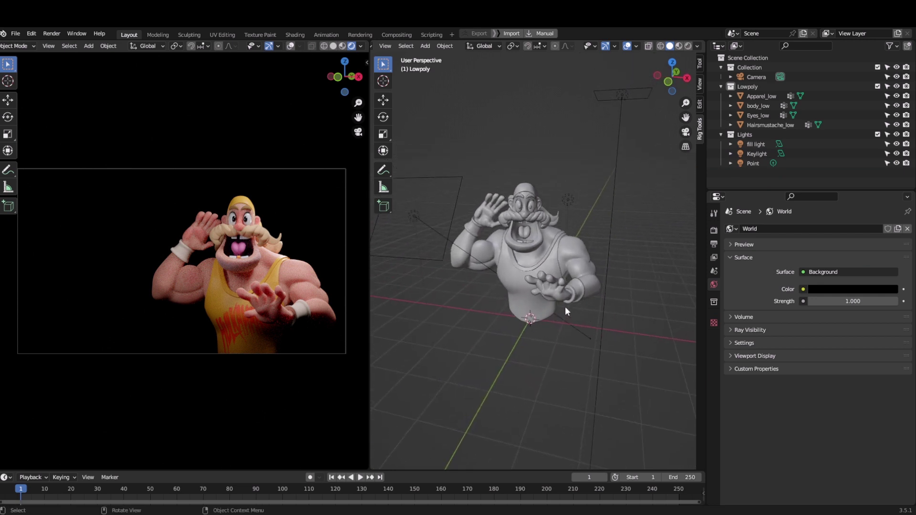
{"action": "middle_click_drag", "start_coordinate": [565, 301], "coordinate": [553, 310]}
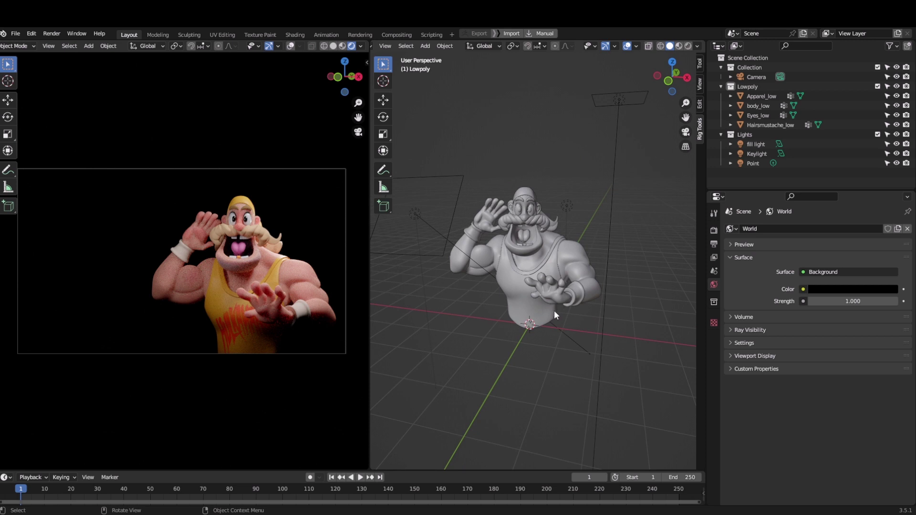
{"action": "middle_click_drag", "start_coordinate": [588, 327], "coordinate": [534, 321]}
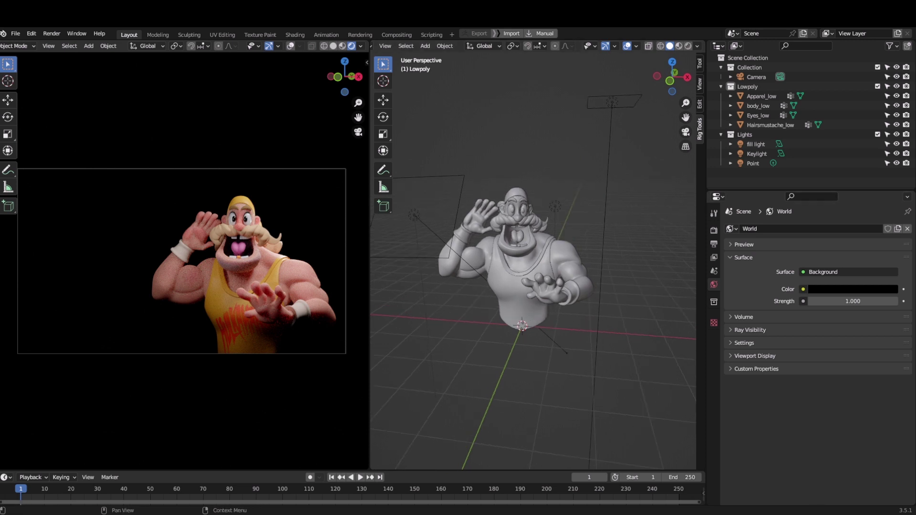
{"action": "key", "text": "shift+a"}
{"action": "mouse_move", "coordinate": [461, 316]}
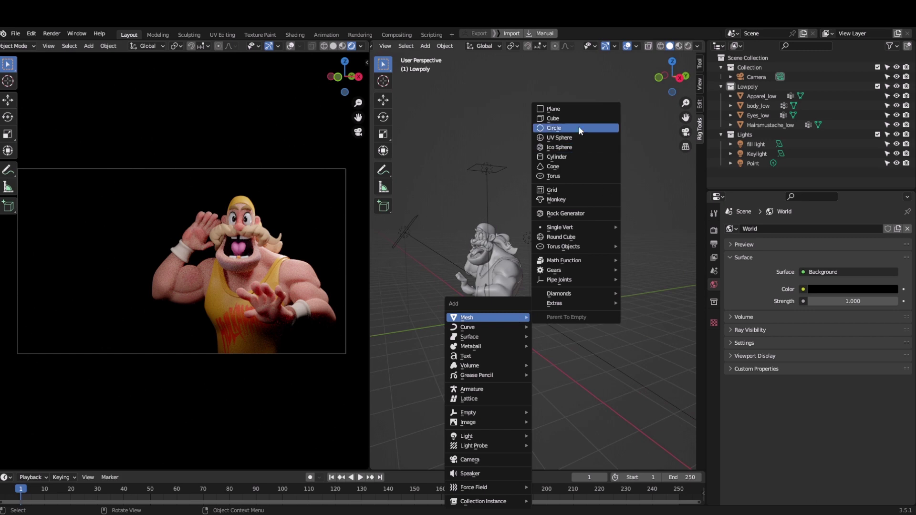
{"action": "left_click", "coordinate": [572, 109]}
{"action": "key", "text": "g"}
{"action": "key", "text": "y"}
{"action": "left_click", "coordinate": [605, 303]}
Step: Rotate the plane upright about the X axis and scale it up into a large backdrop wall
{"action": "key", "text": "r"}
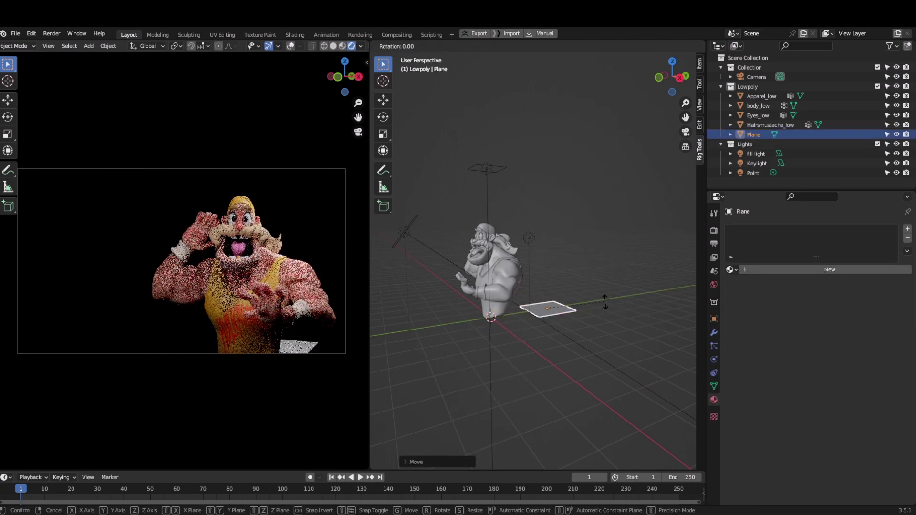
{"action": "key", "text": "x"}
{"action": "left_click", "coordinate": [556, 375]}
{"action": "key", "text": "s"}
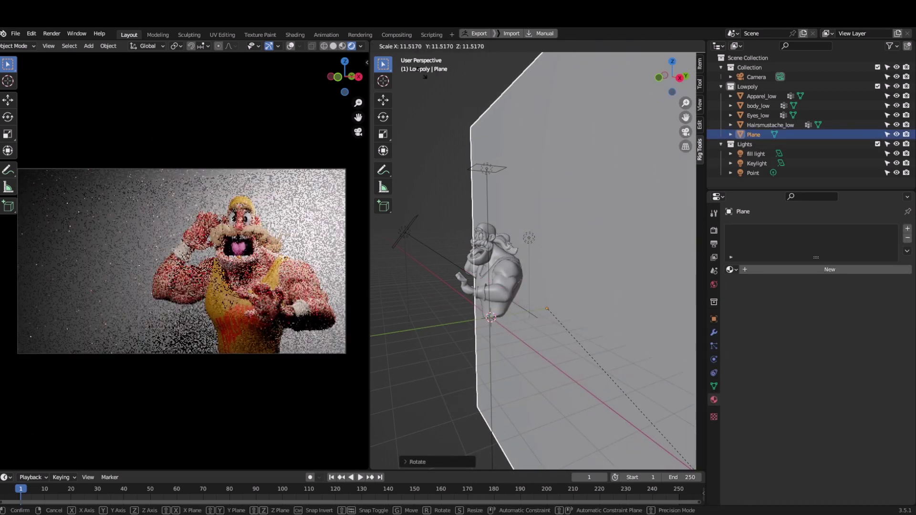
{"action": "left_click", "coordinate": [635, 334]}
Step: Create a new material for the backdrop plane and set its base color to dark reddish brown
{"action": "left_click", "coordinate": [790, 269]}
{"action": "left_click", "coordinate": [830, 353]}
{"action": "left_click_drag", "start_coordinate": [845, 253], "coordinate": [840, 278]}
{"action": "mouse_move", "coordinate": [853, 322]}
{"action": "left_mouse_down"}
{"action": "mouse_move", "coordinate": [800, 329]}
{"action": "mouse_move", "coordinate": [824, 330]}
{"action": "mouse_move", "coordinate": [840, 311]}
{"action": "left_mouse_up"}
Step: Move the backdrop plane farther back along the Y axis and widen the rendered viewport to check the framing
{"action": "key", "text": "g"}
{"action": "key", "text": "y"}
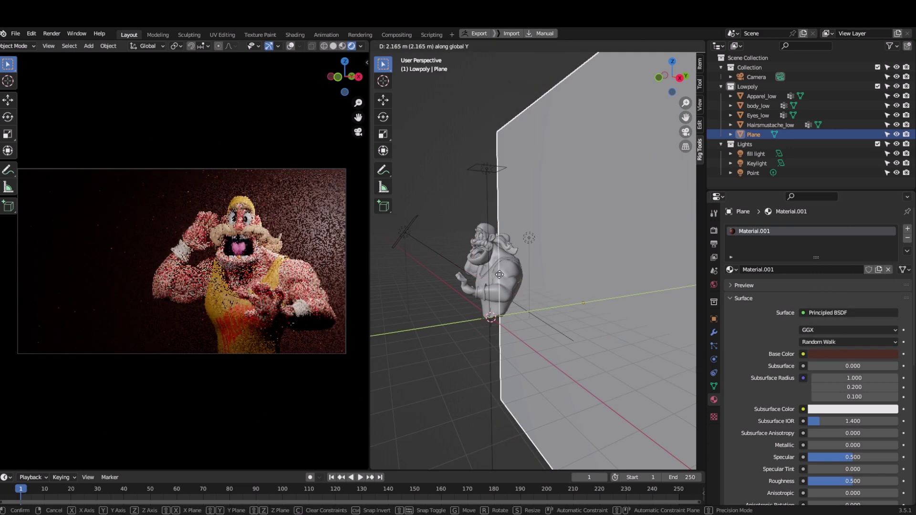
{"action": "left_click", "coordinate": [470, 248]}
{"action": "middle_click_drag", "start_coordinate": [443, 315], "coordinate": [509, 287]}
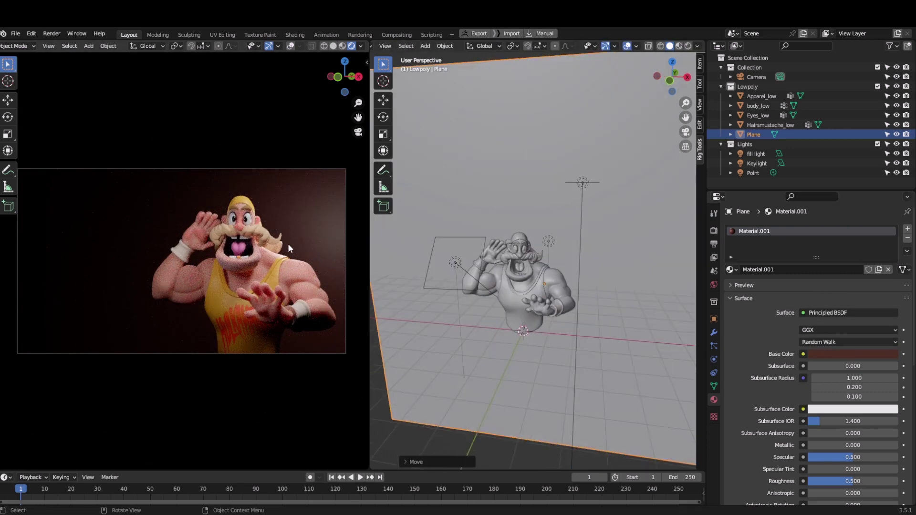
{"action": "middle_click_drag", "start_coordinate": [377, 253], "coordinate": [437, 264]}
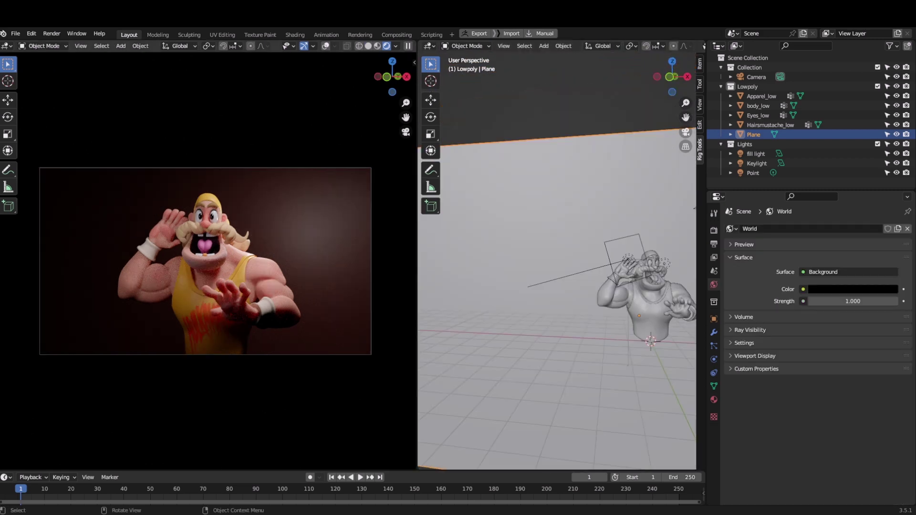
{"action": "middle_click_drag", "start_coordinate": [520, 286], "coordinate": [586, 265]}
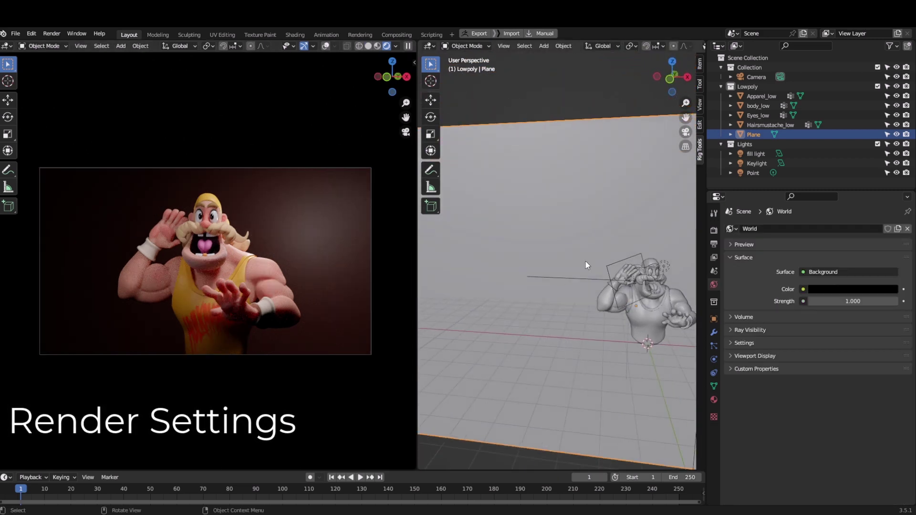
Step: Set the Cycles render max samples to 2000 and enable denoising for the final render
{"action": "left_click", "coordinate": [713, 231]}
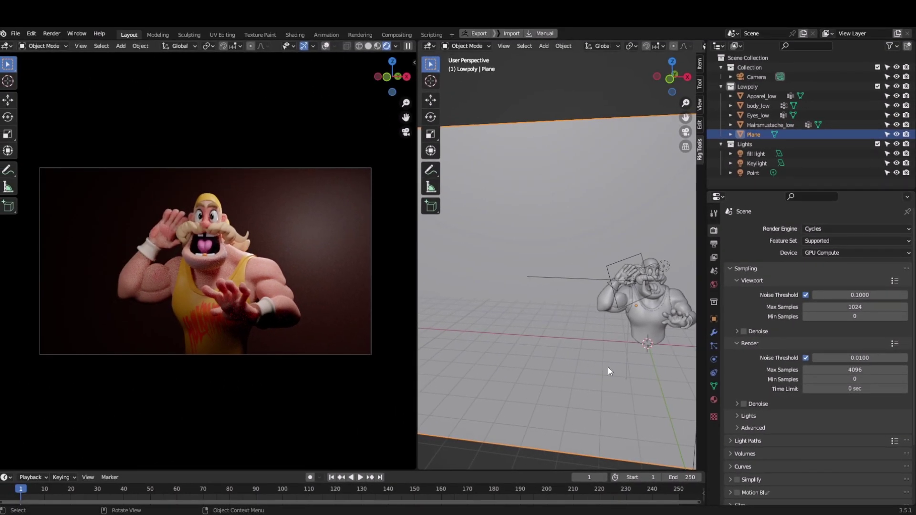
{"action": "double_click", "coordinate": [843, 372]}
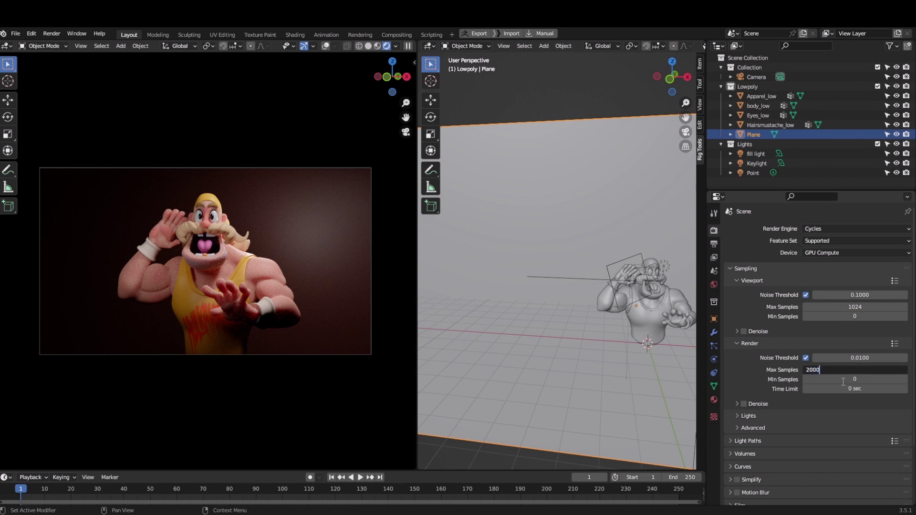
{"action": "key", "text": "Return"}
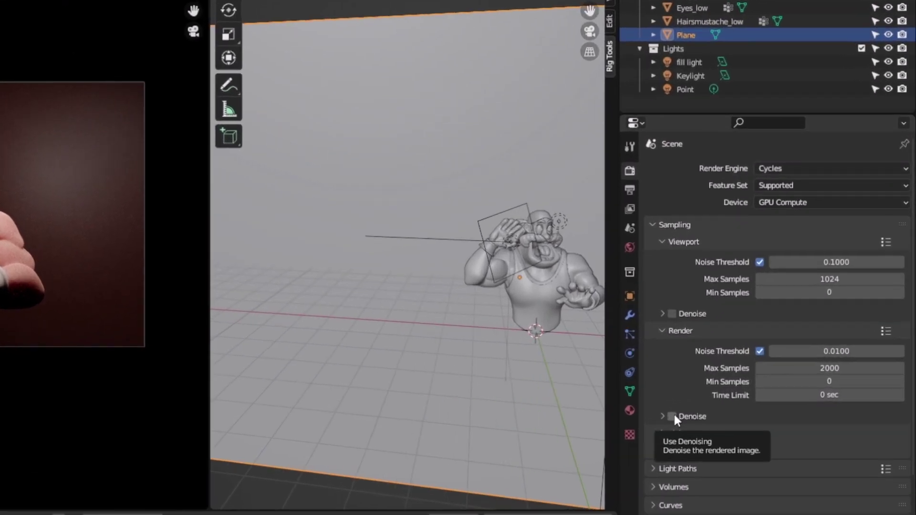
{"action": "left_click", "coordinate": [743, 403]}
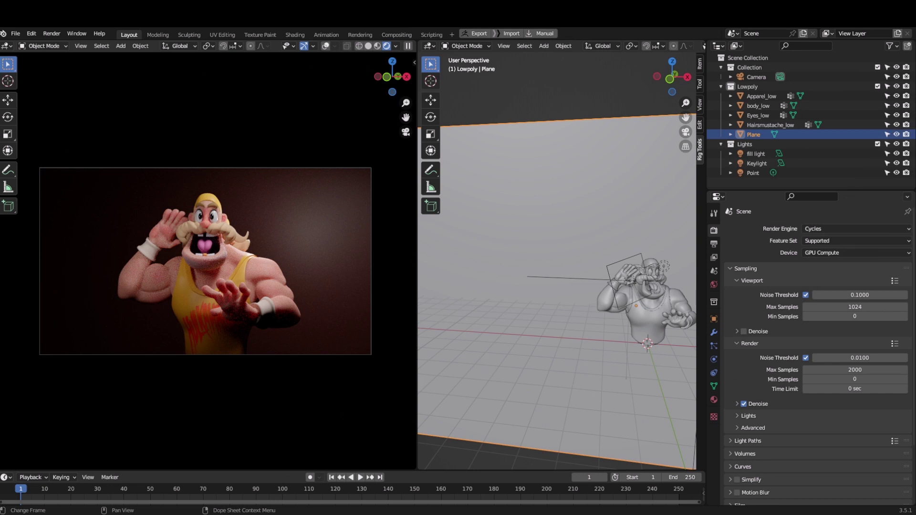
Step: Render the still image of the lit wrestler
{"action": "key", "text": "F12"}
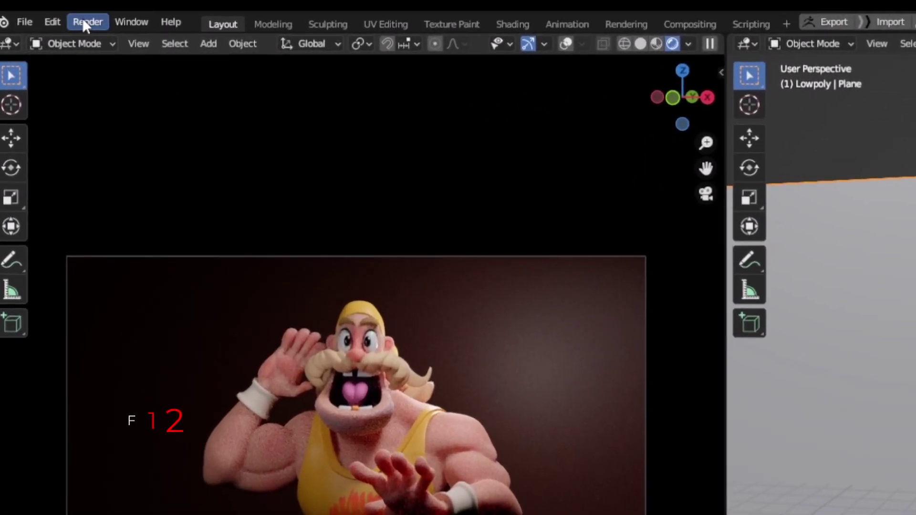
{"action": "left_click", "coordinate": [48, 34]}
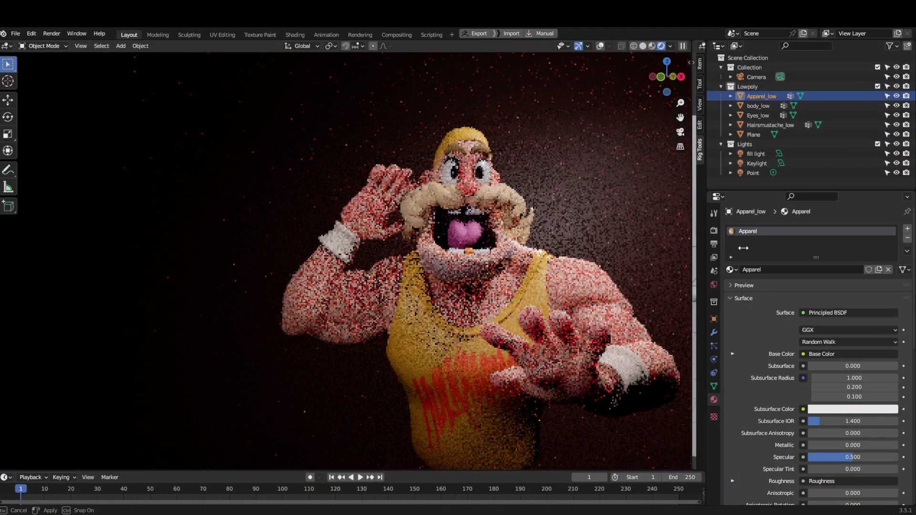
{"action": "left_click_drag", "start_coordinate": [681, 101], "coordinate": [680, 187]}
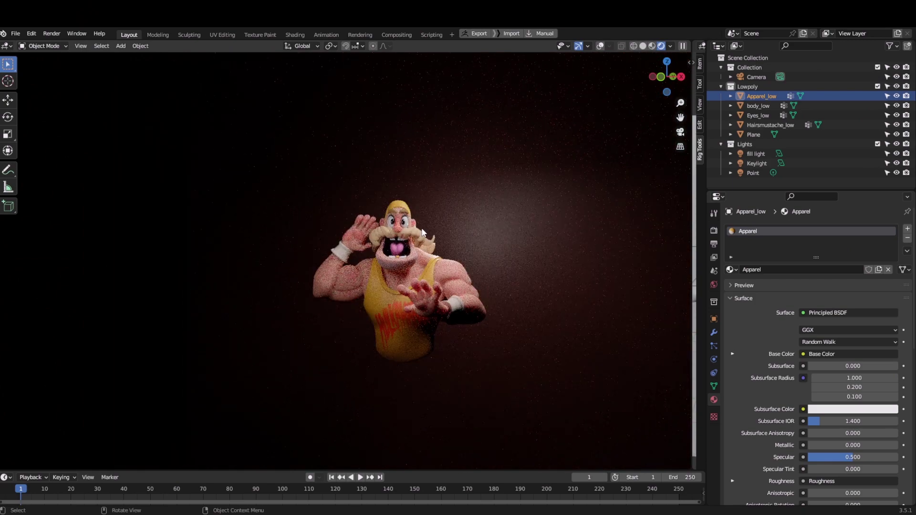
{"action": "middle_click_drag", "start_coordinate": [422, 232], "coordinate": [431, 232]}
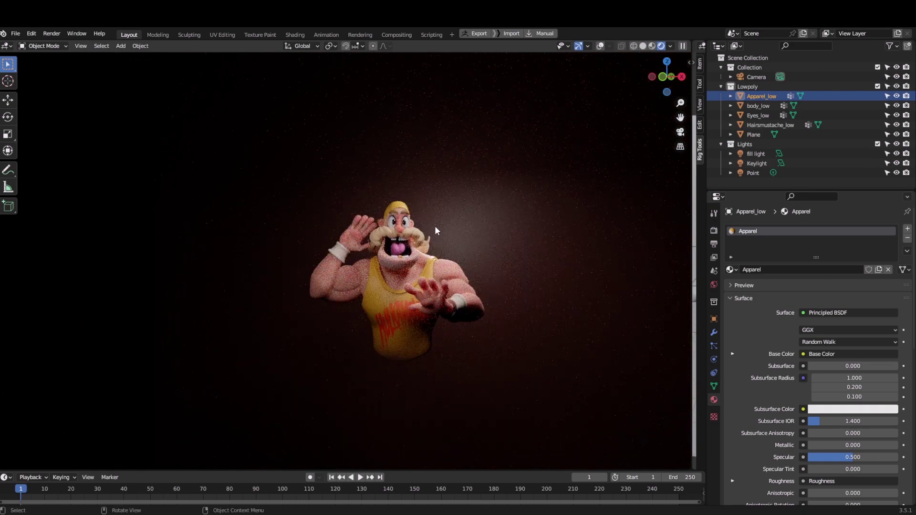
{"action": "left_click_drag", "start_coordinate": [682, 100], "coordinate": [600, 266]}
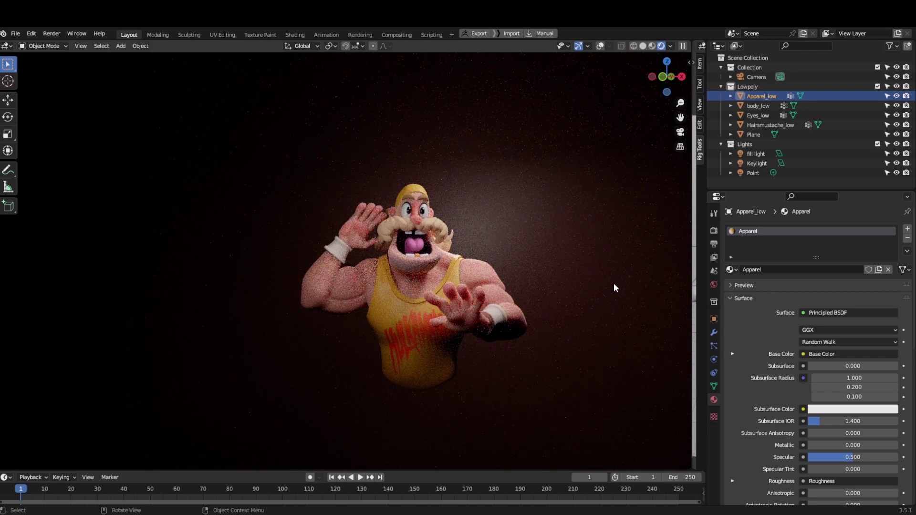